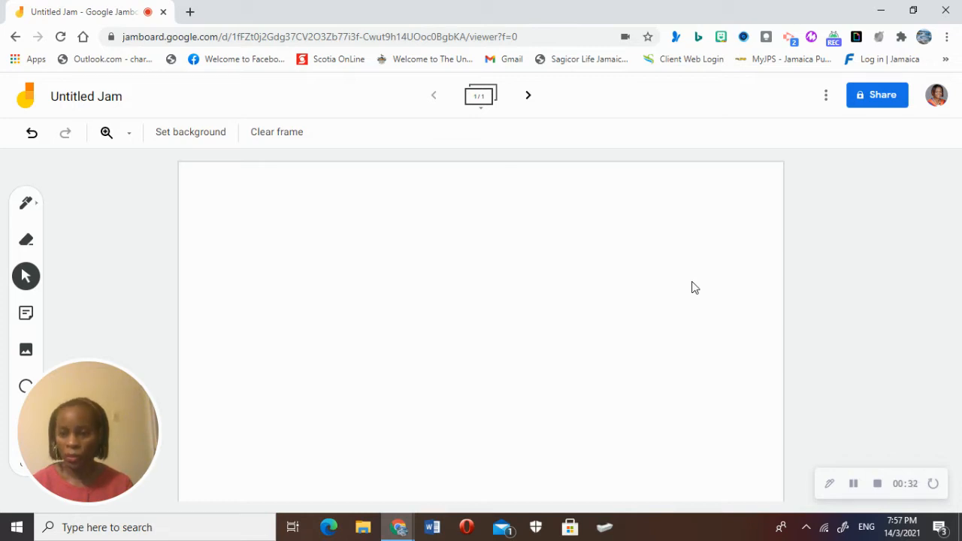
Step: Open the Rename Jam prompt from the 'Untitled Jam' title
left_click(124, 100)
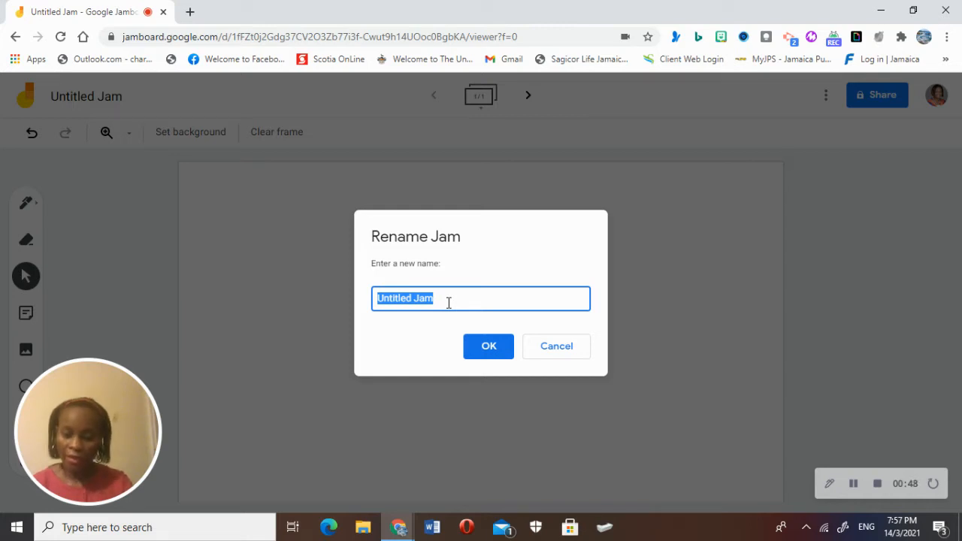
Step: Rename the jam to 'Types of input'
type("Types of inc")
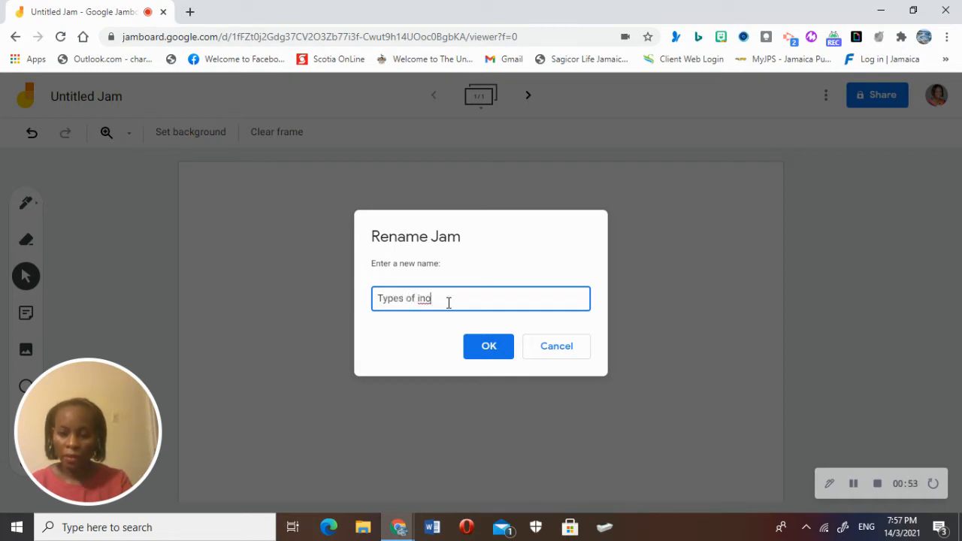
key("BackSpace")
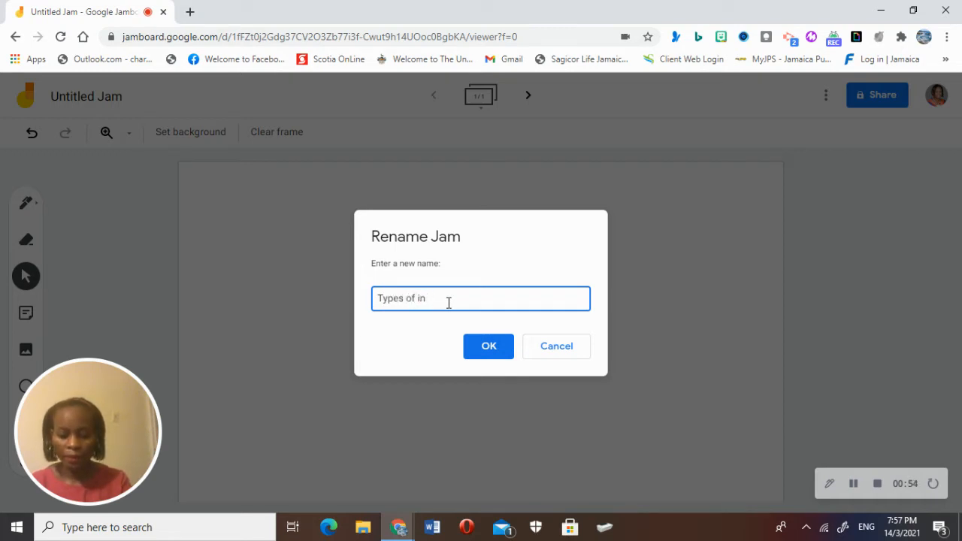
type("put")
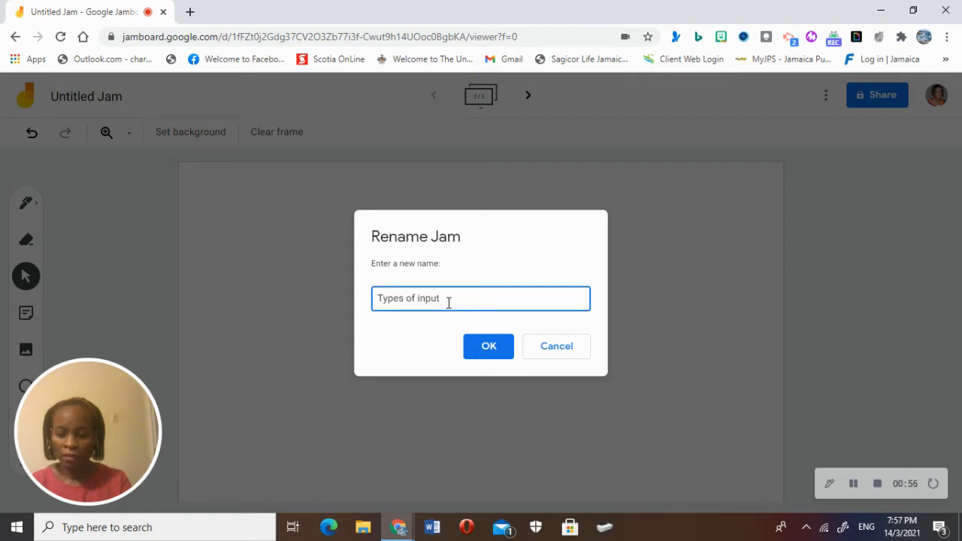
left_click(476, 350)
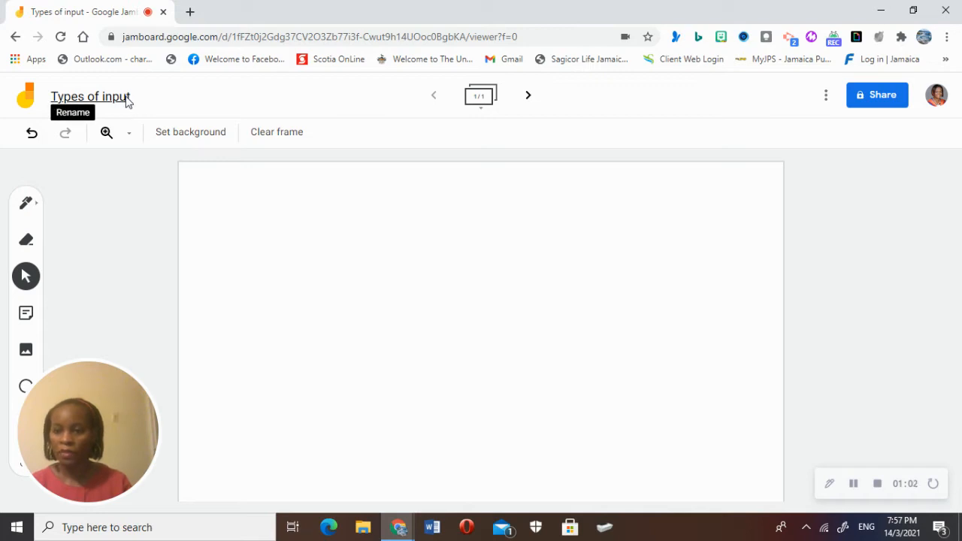
Step: Extend the jam name to 'Types of input devices'
left_click(126, 97)
left_click(451, 295)
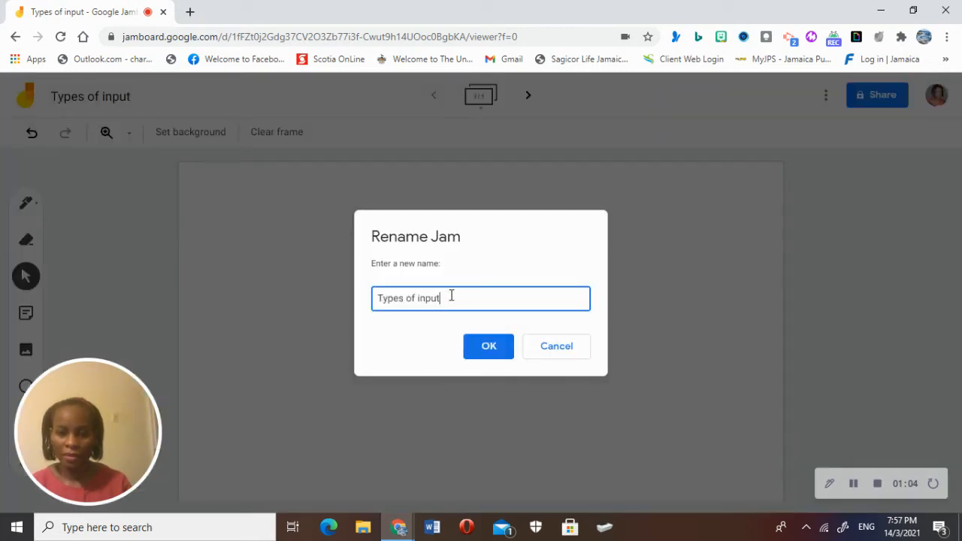
type("devices")
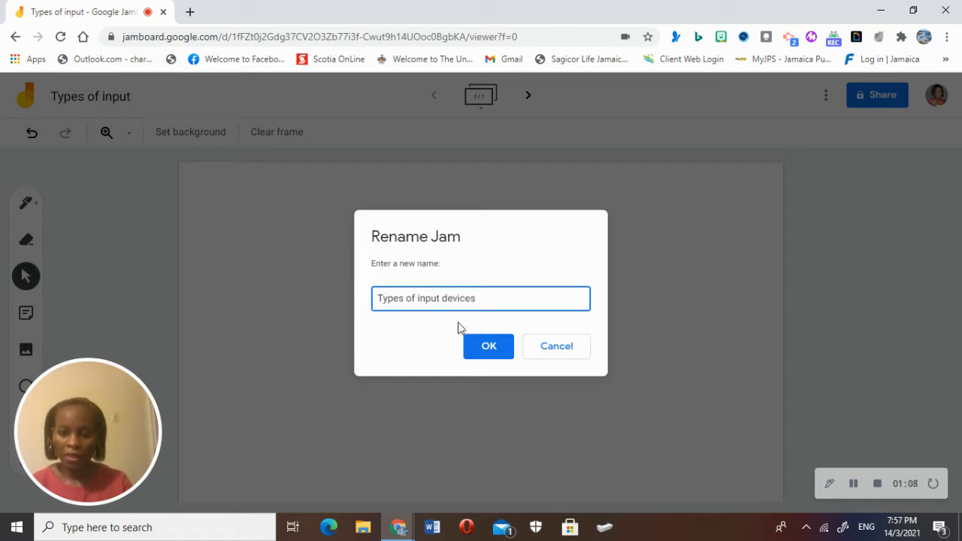
left_click(489, 349)
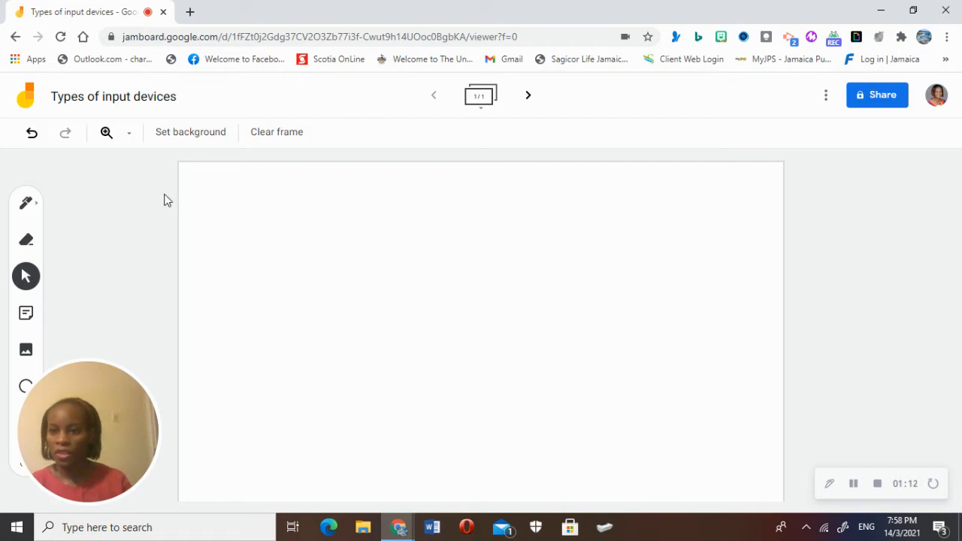
Step: Change the frame background from Gray graph to the solid blue Blueboard
left_click(198, 141)
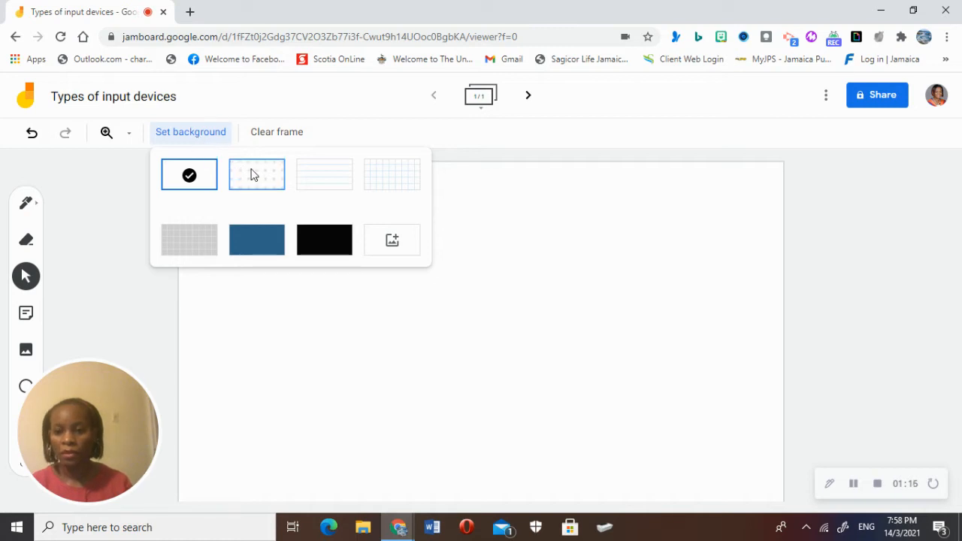
left_click(211, 242)
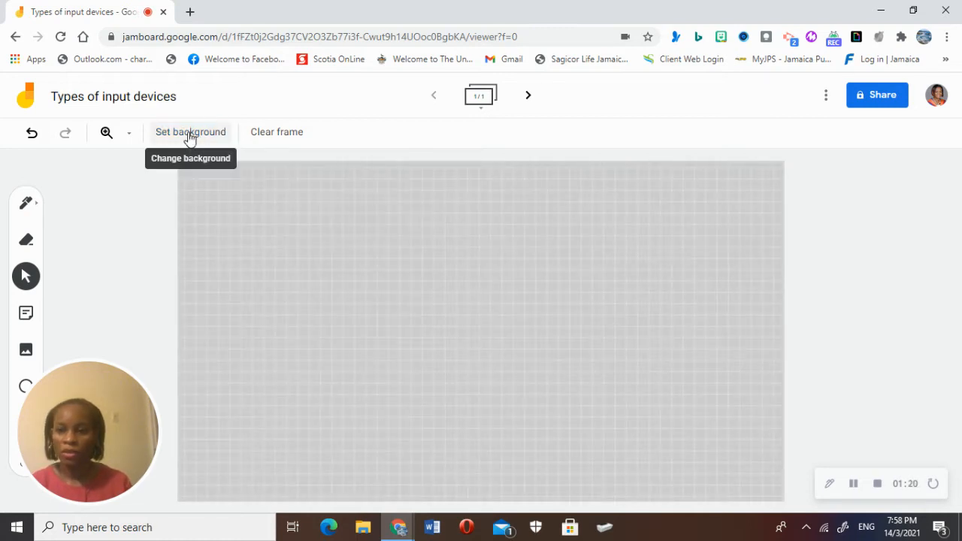
left_click(190, 133)
left_click(253, 239)
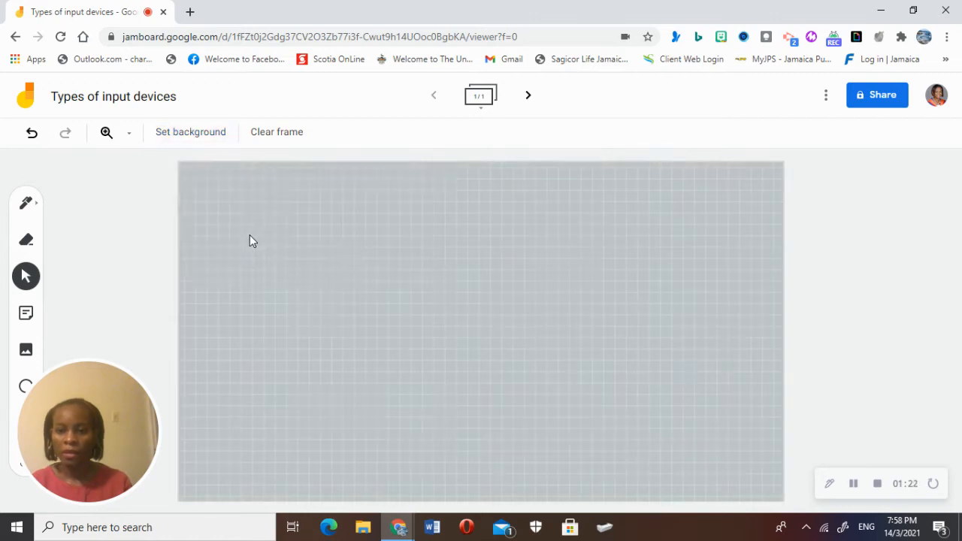
left_click(207, 142)
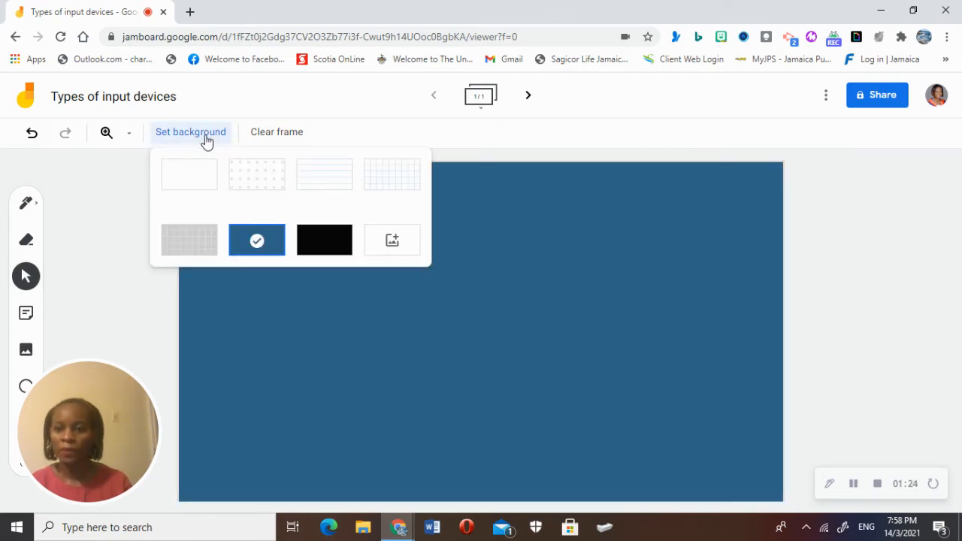
left_click(397, 240)
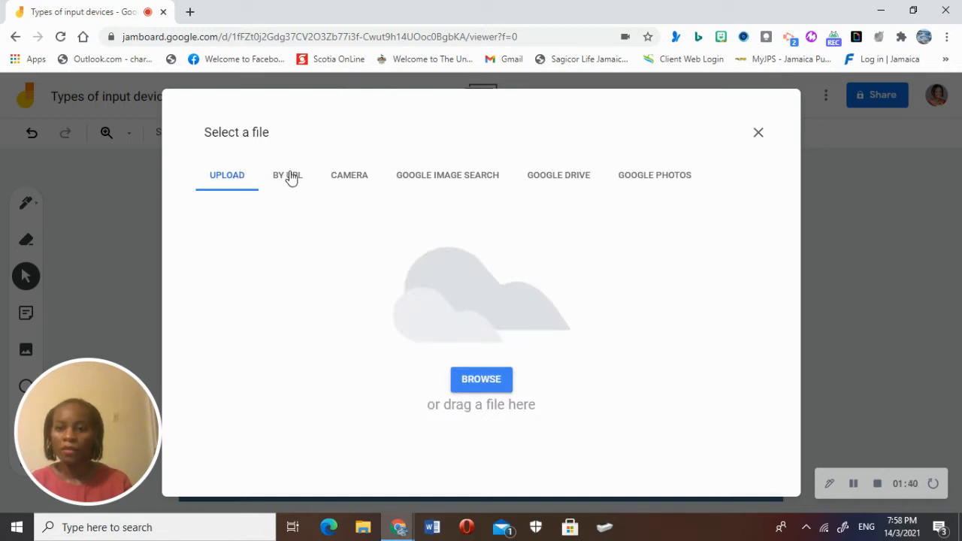
left_click(431, 182)
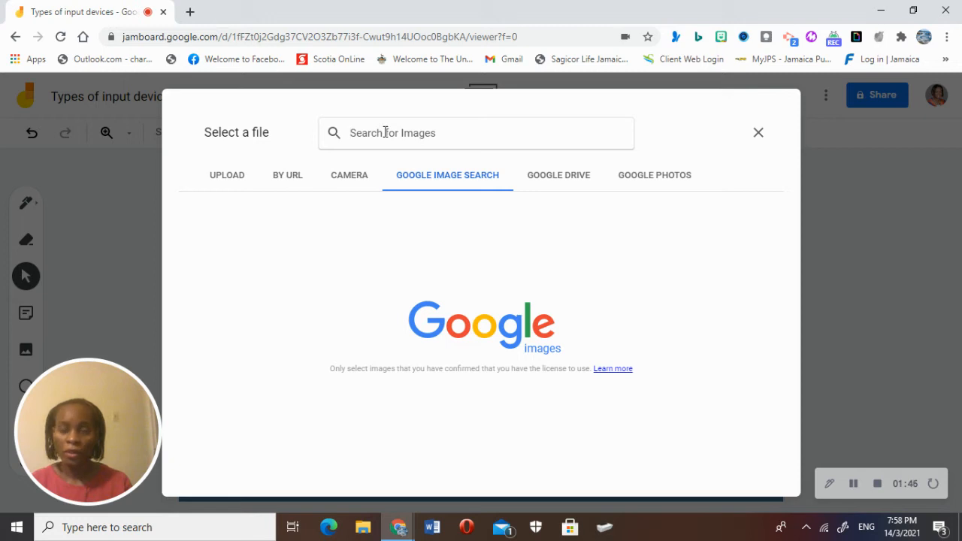
type("i")
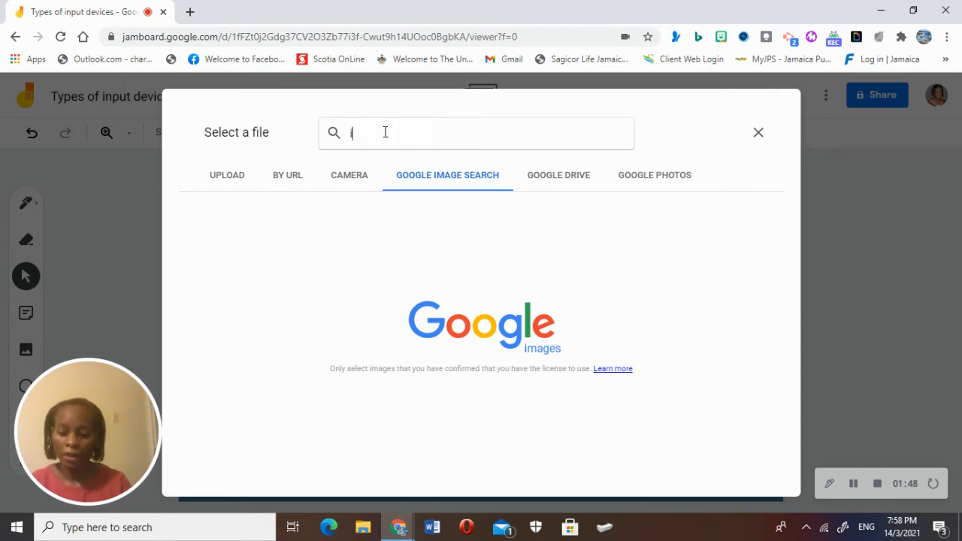
type("nput")
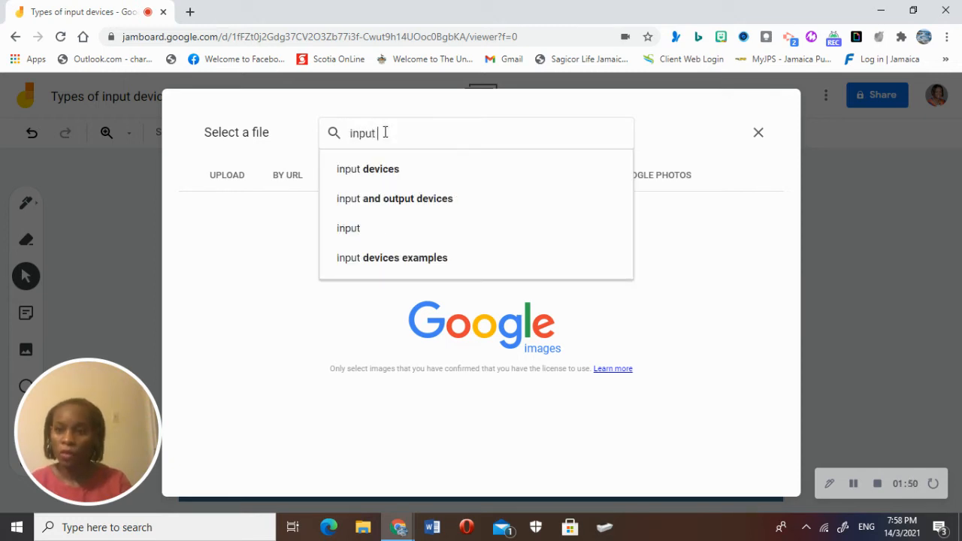
left_click(376, 182)
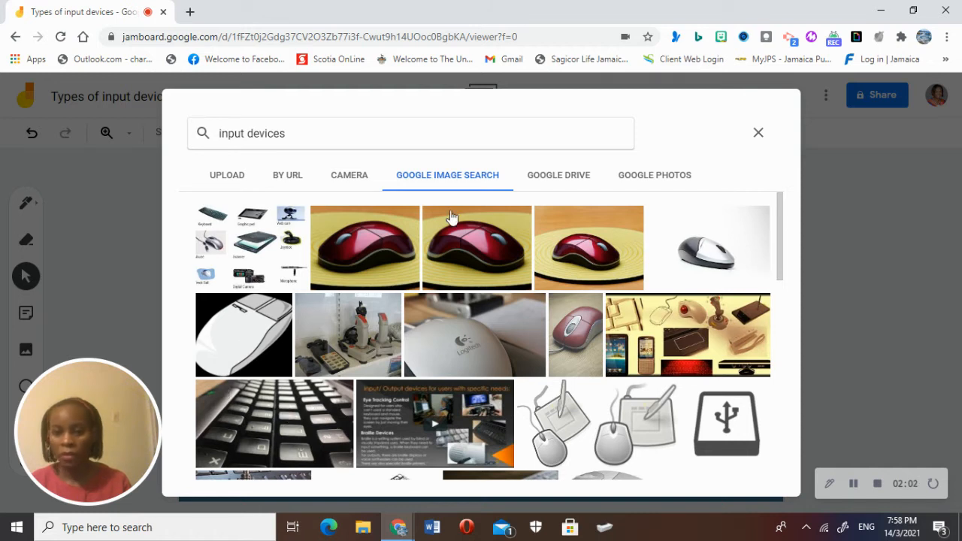
left_click(550, 178)
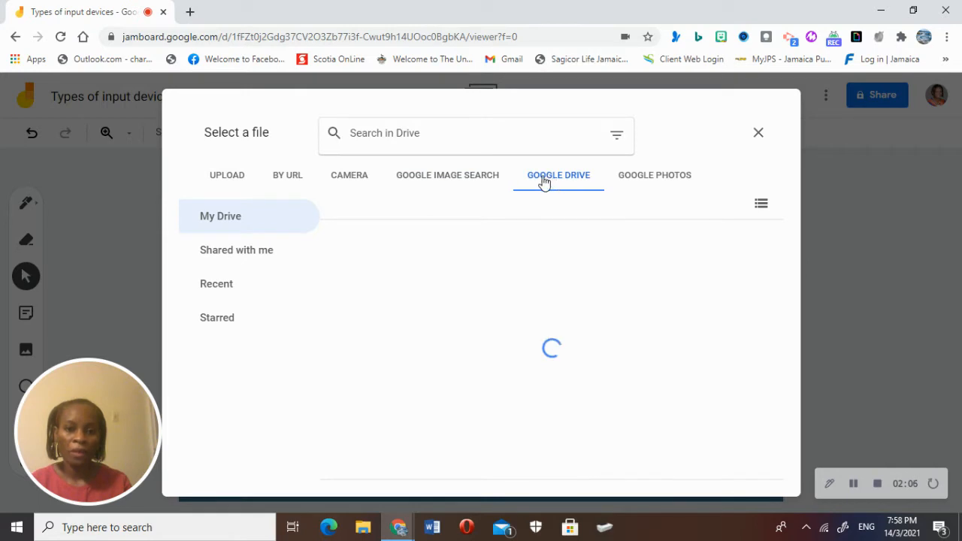
left_click(640, 179)
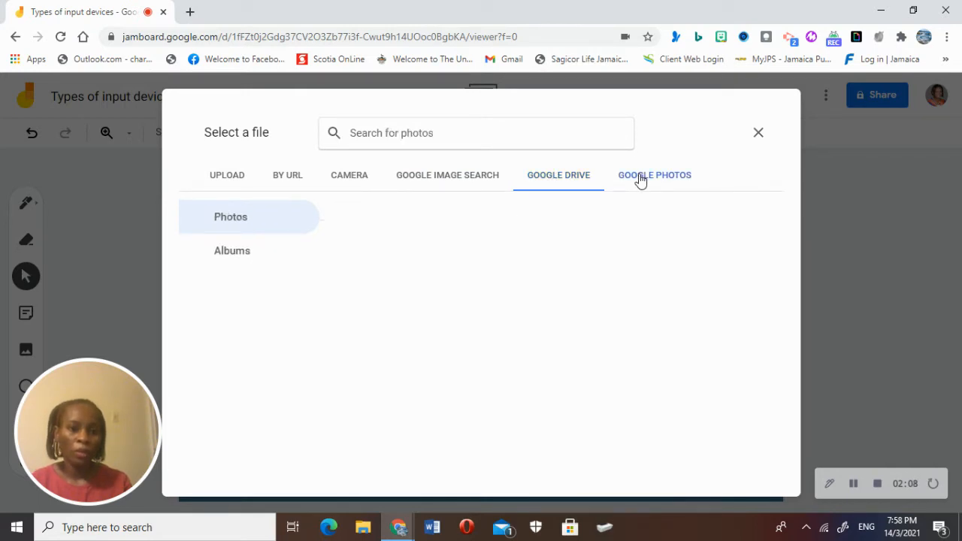
left_click(758, 135)
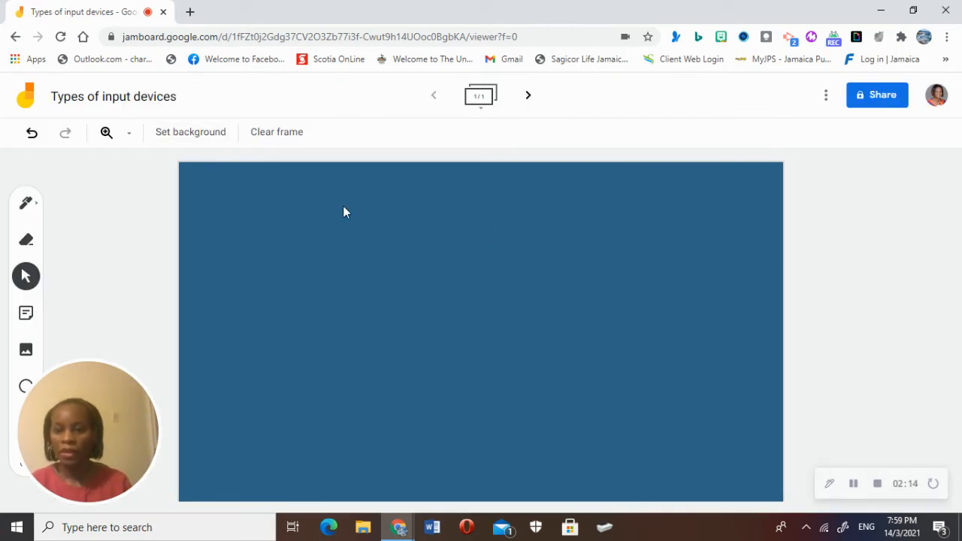
left_click(221, 137)
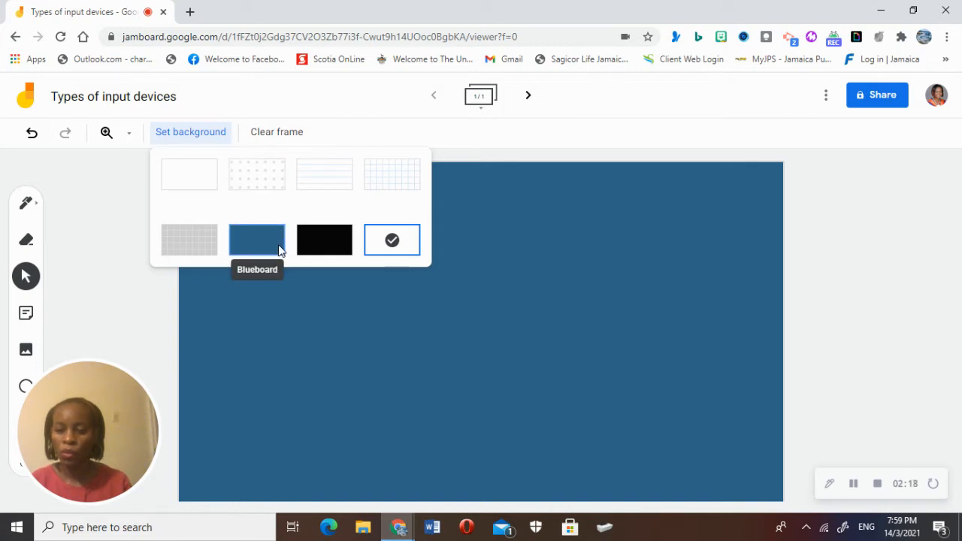
left_click(365, 339)
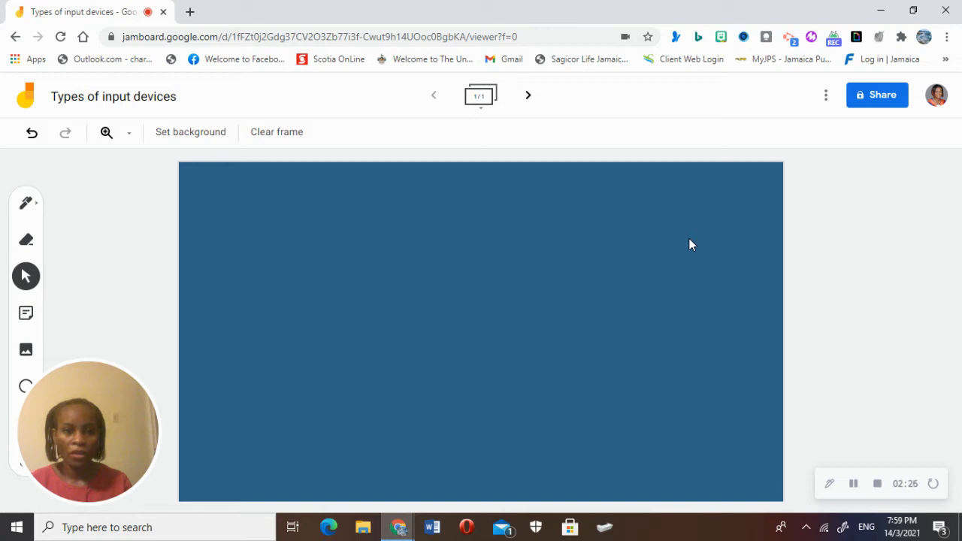
Step: Drag the 'Make Me Proud!' Bitmoji sticker from Recents to the board's centre
left_click(722, 43)
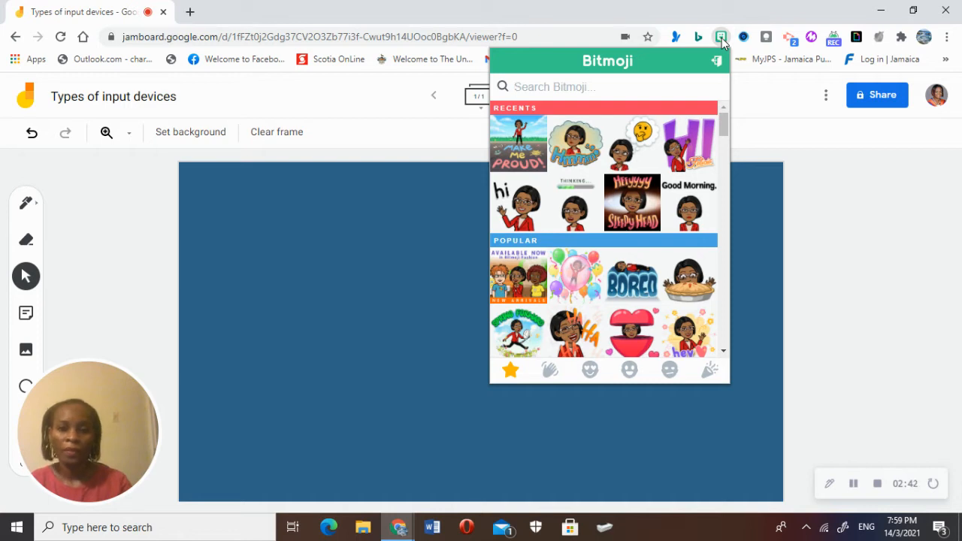
left_click(537, 140)
left_click_drag(537, 140, 473, 313)
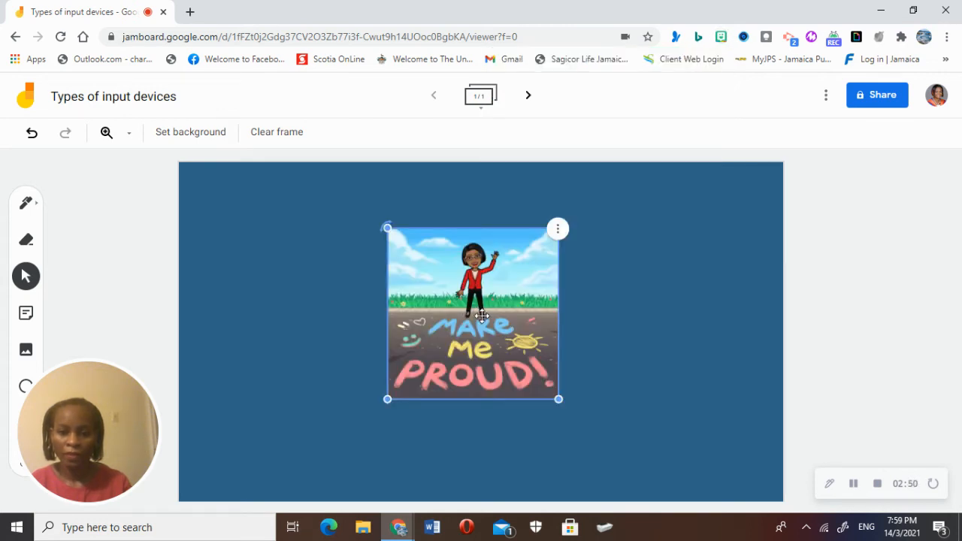
left_click_drag(482, 316, 493, 338)
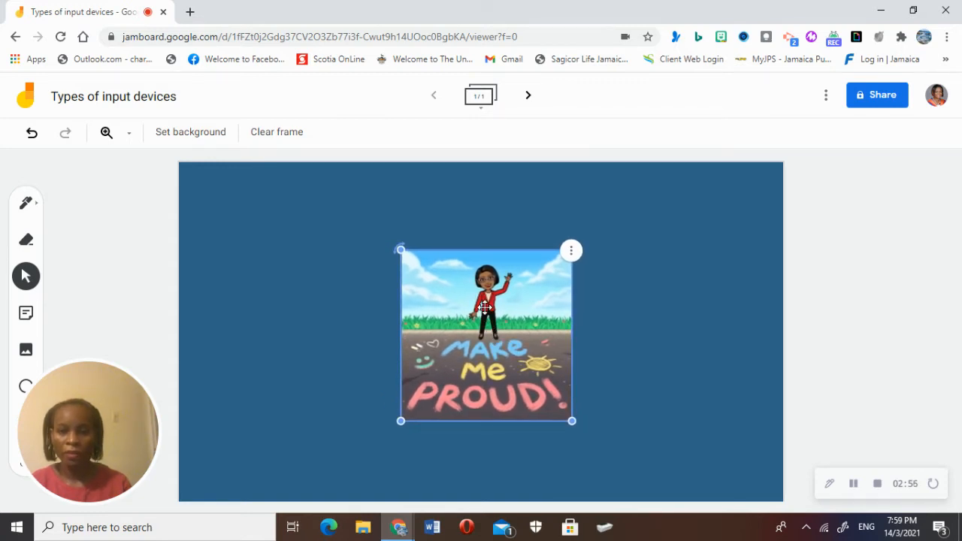
left_click(344, 300)
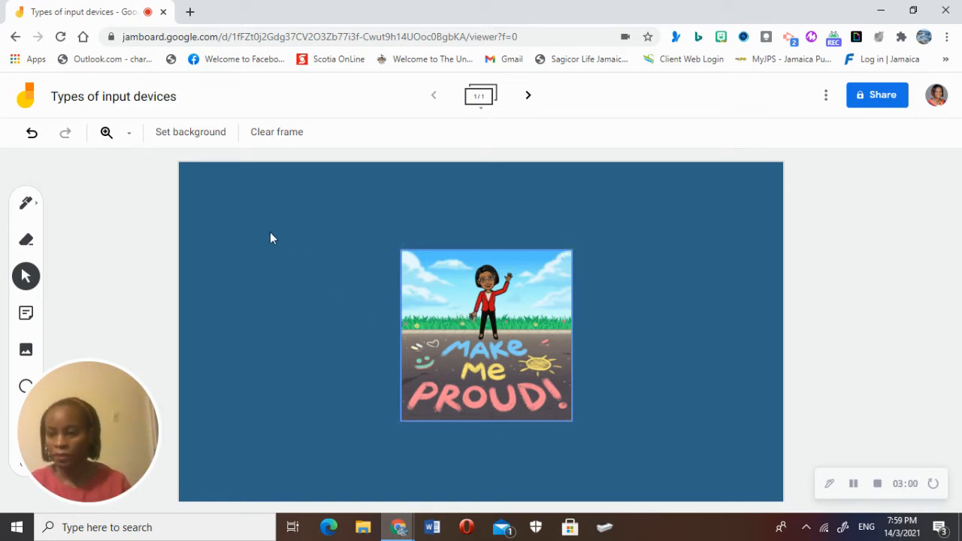
left_click_drag(128, 386, 894, 376)
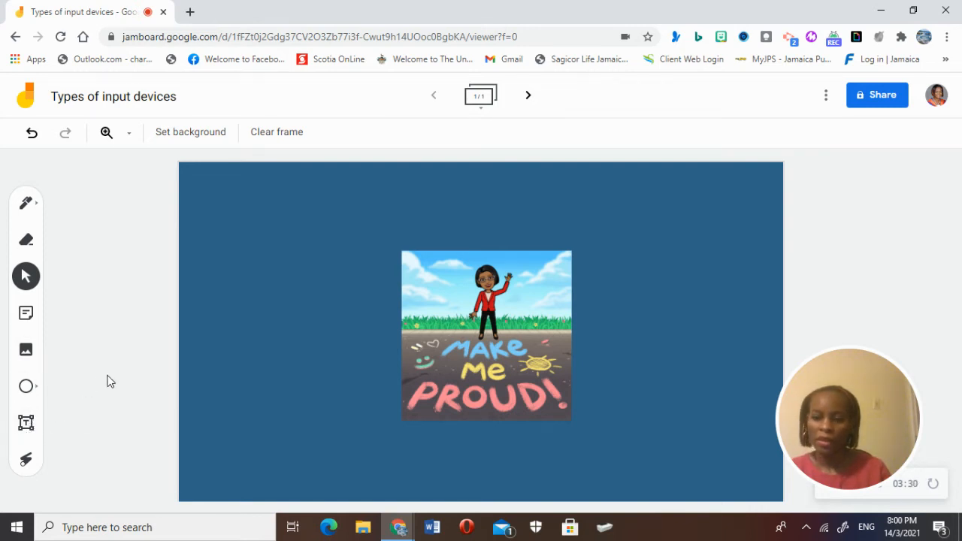
Step: Create a pink sticky note listing four students' names and save it to the board
left_click(26, 313)
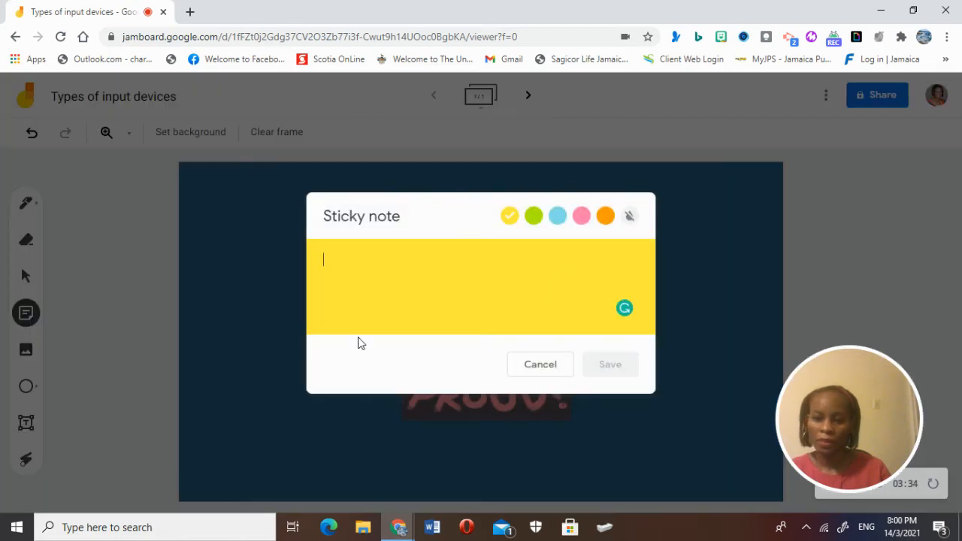
left_click(534, 218)
left_click(558, 216)
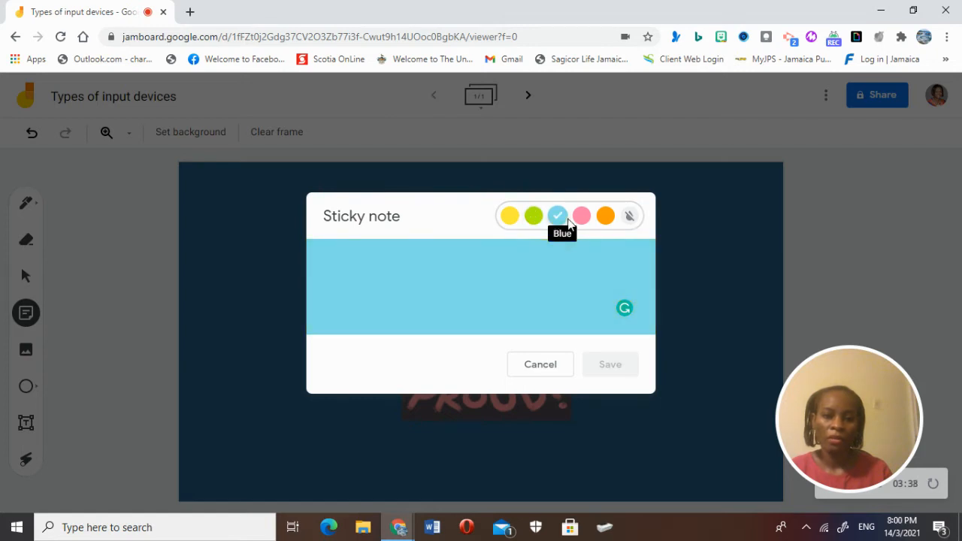
left_click(580, 217)
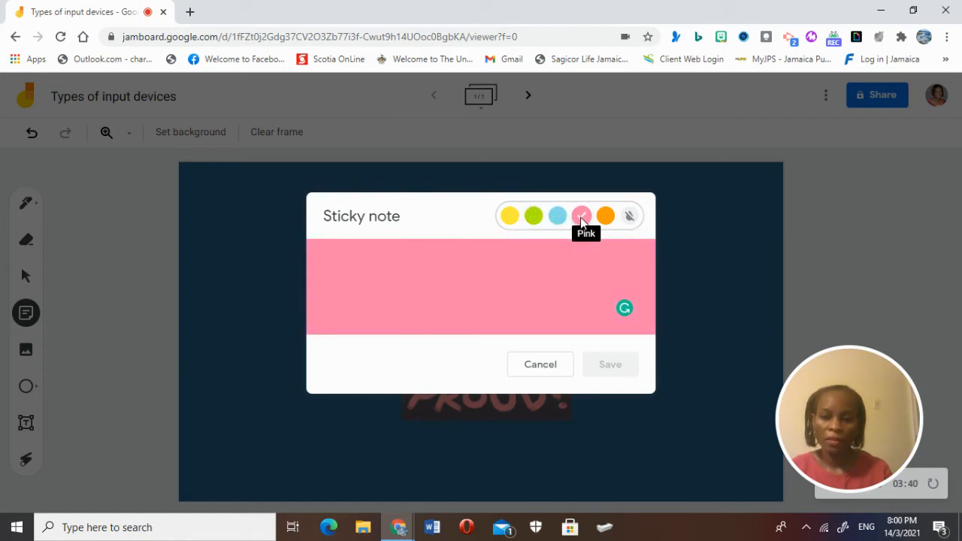
left_click(486, 260)
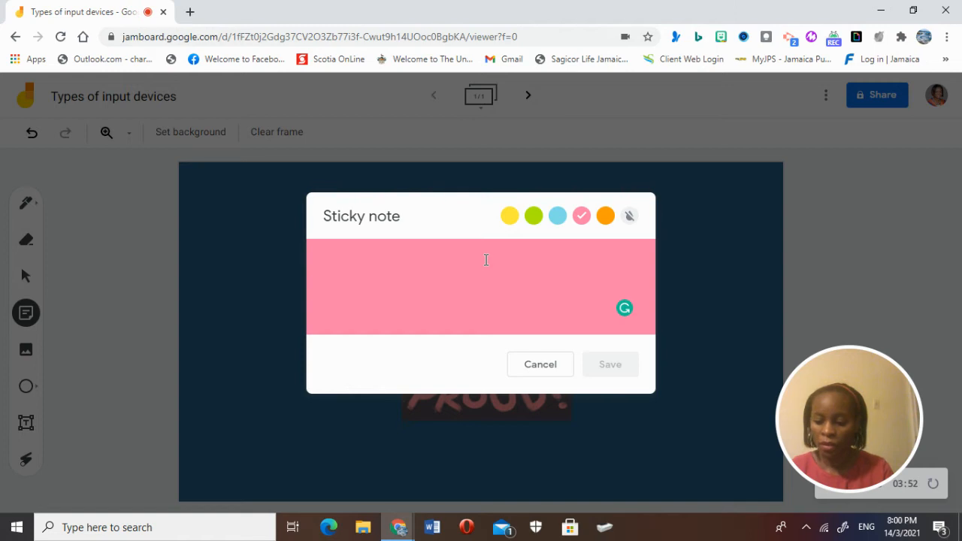
type("Sasah")
key("BackSpace")
key("BackSpace")
type("ha")
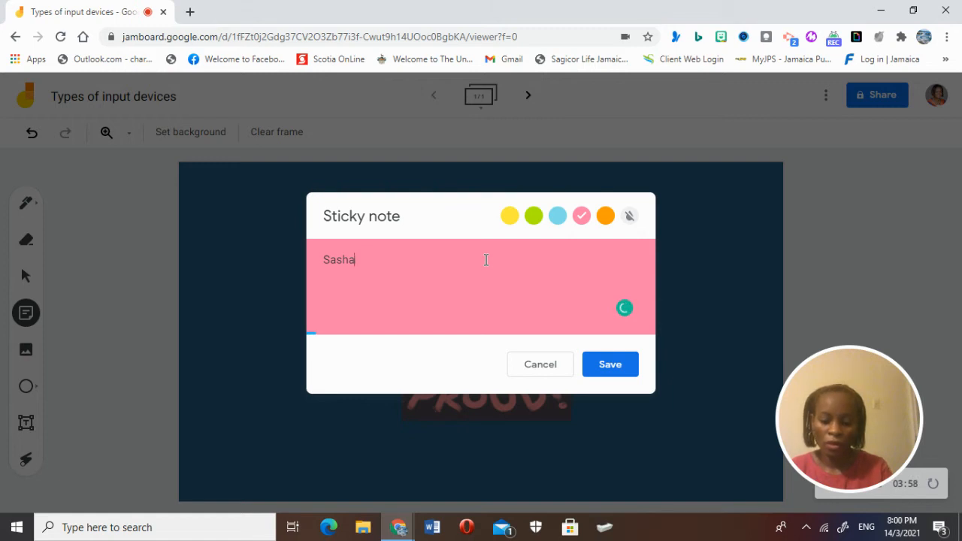
type(", David")
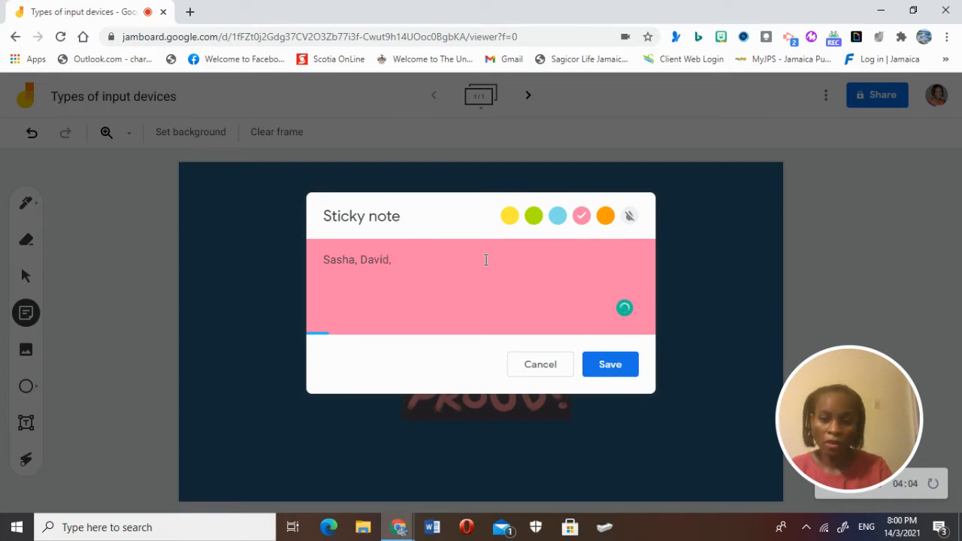
type(", Mary")
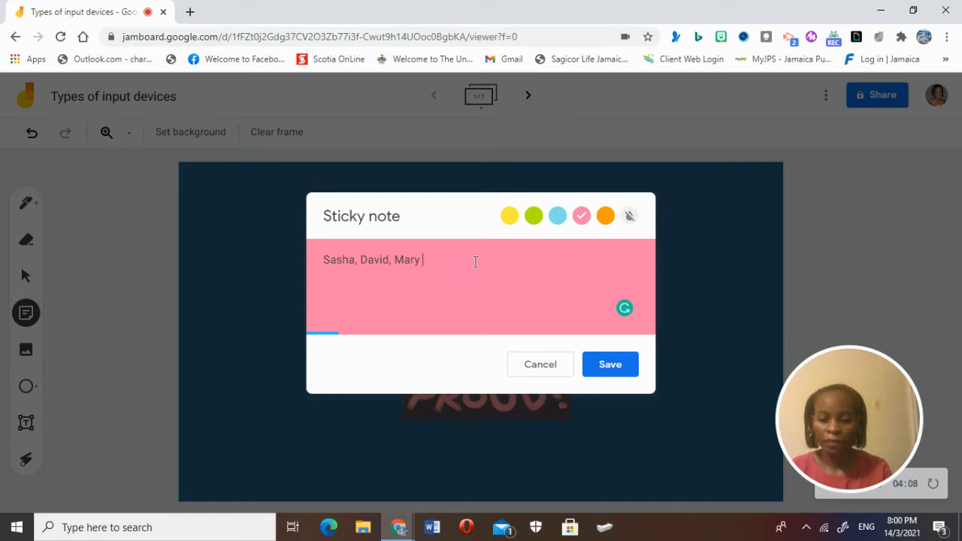
type(", ")
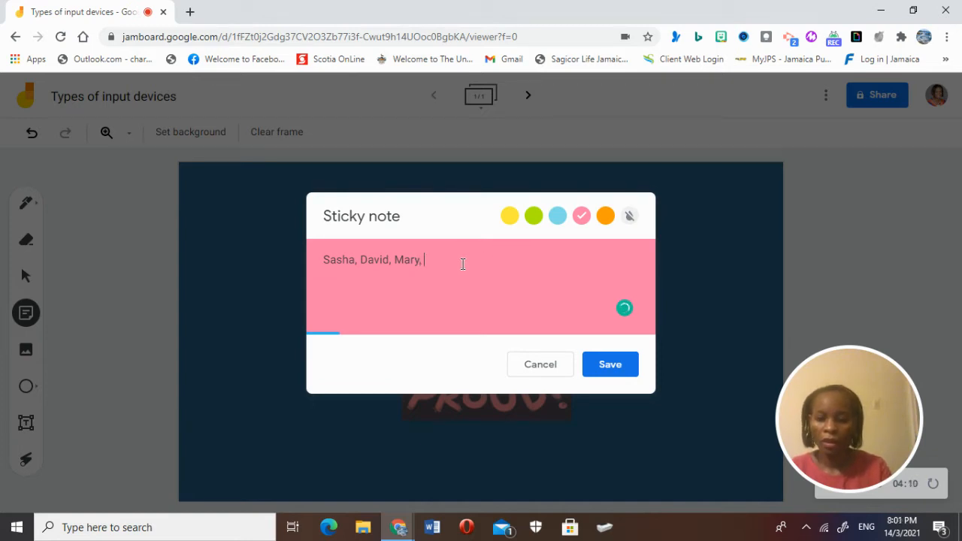
type("John")
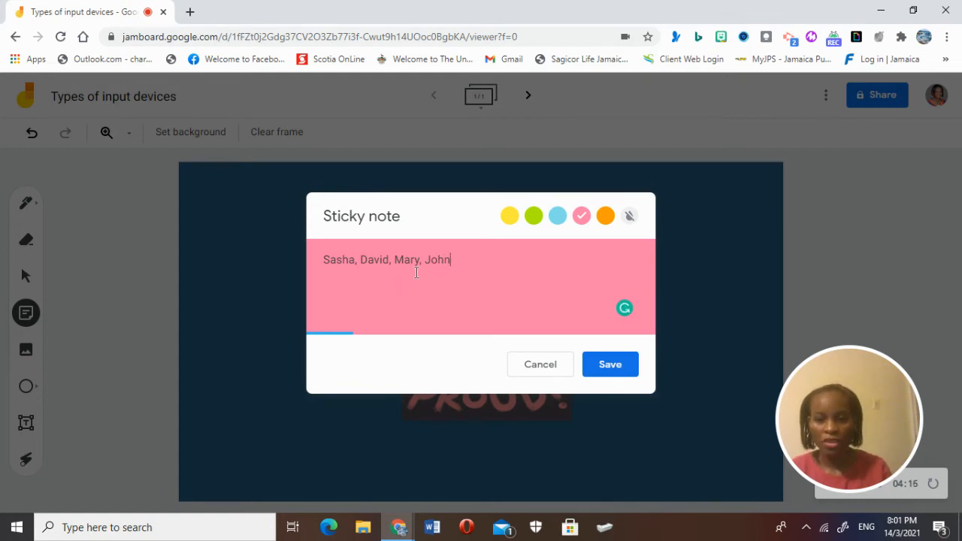
left_click(607, 365)
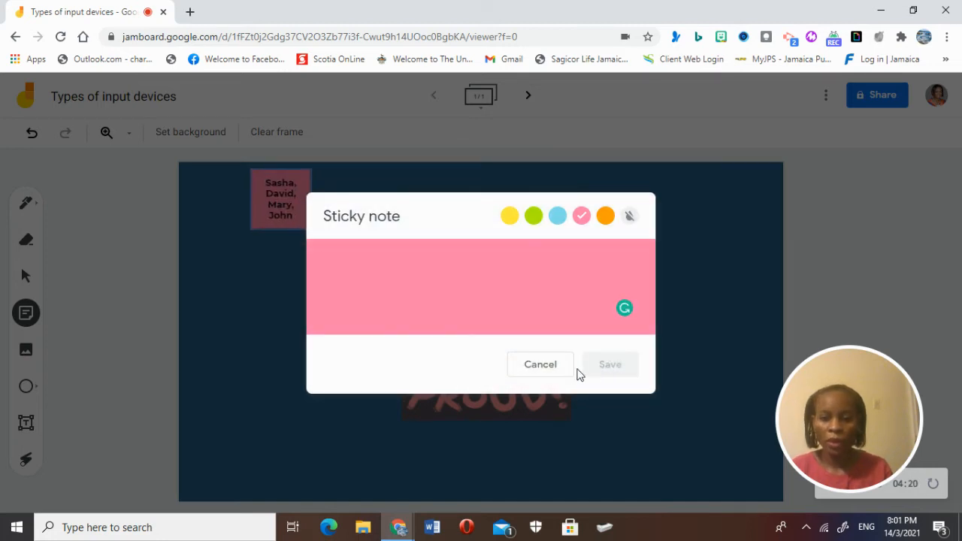
Step: Add a second blank frame, then return to the first frame
left_click(541, 364)
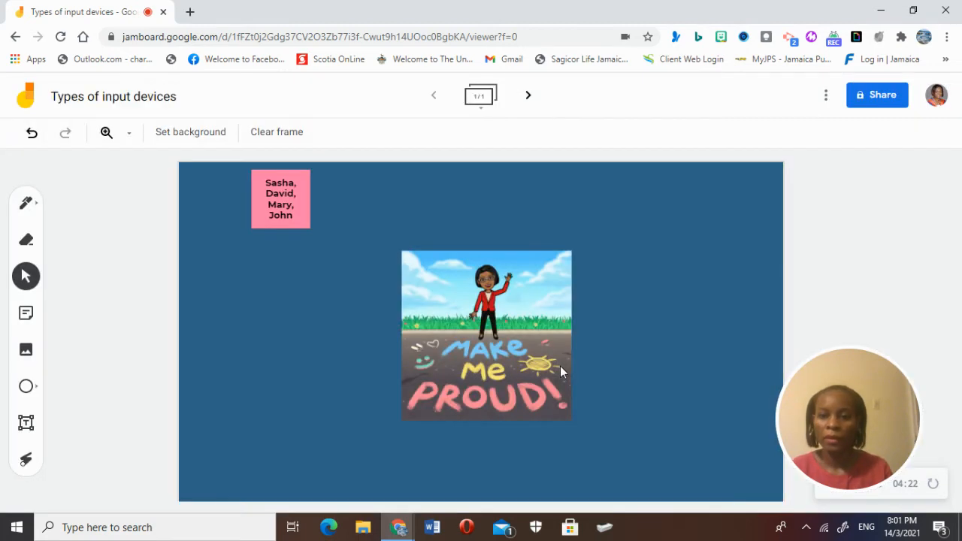
left_click(529, 102)
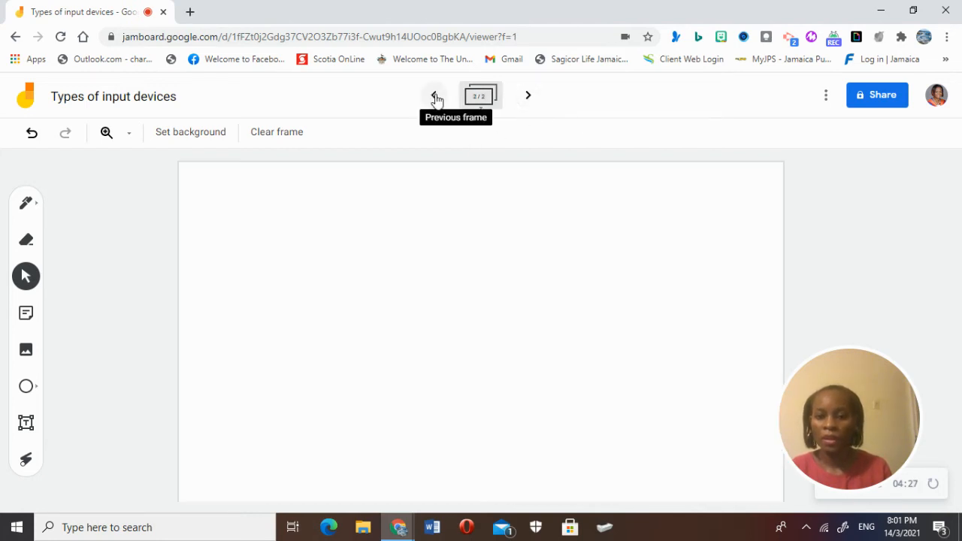
left_click(435, 98)
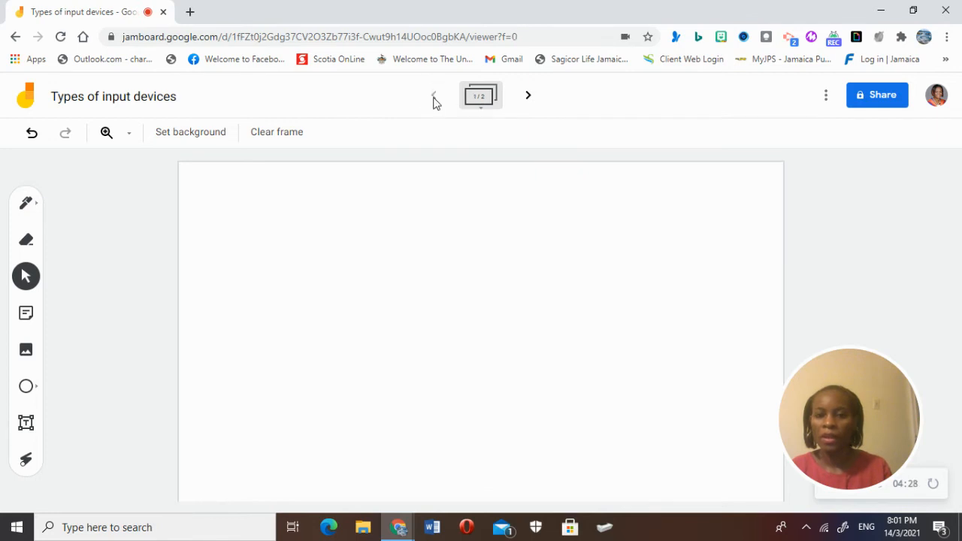
Step: Enlarge the pink names note on the first frame
left_click(287, 211)
left_click_drag(251, 231, 231, 241)
left_click(229, 268)
left_click(245, 238)
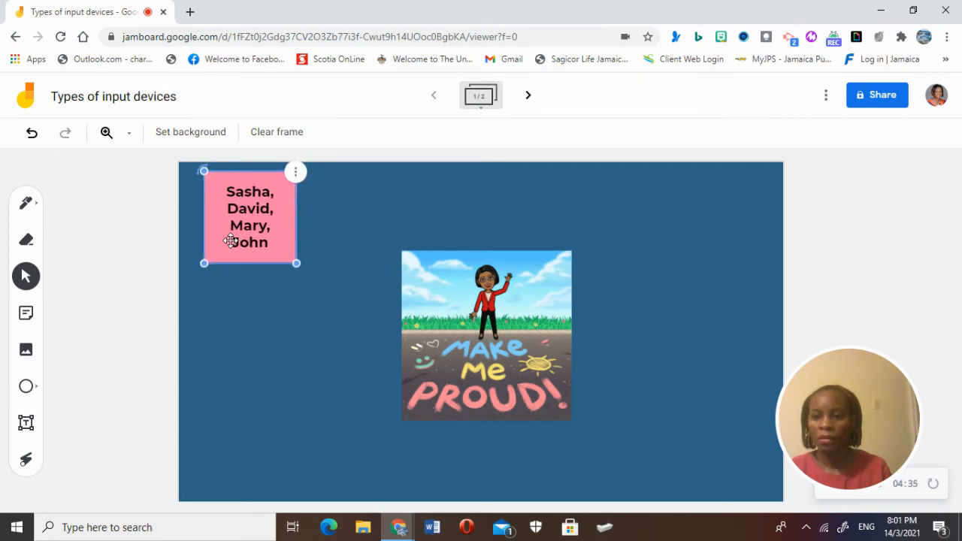
left_click(270, 321)
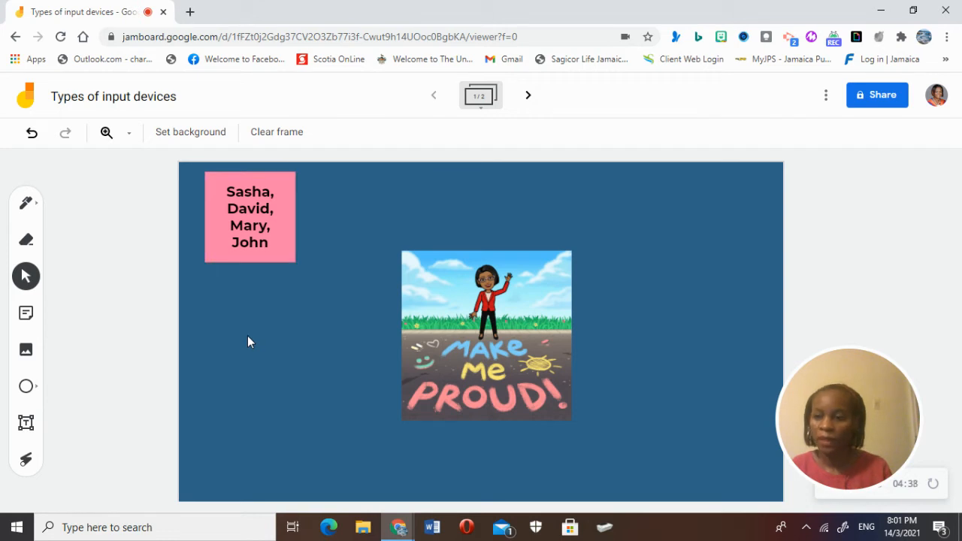
Step: Create a green sticky note reading 'Use three images as examples of input devices.'
left_click(28, 318)
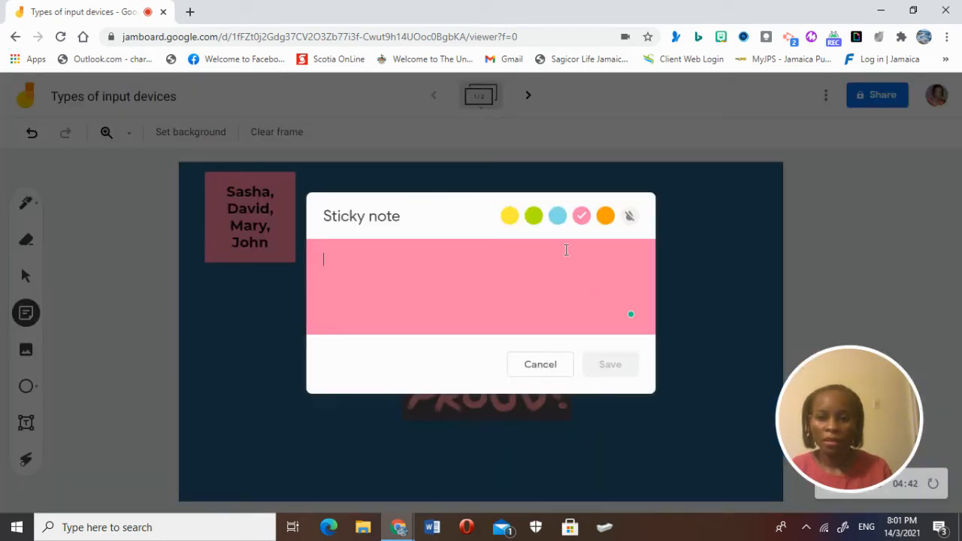
left_click(538, 218)
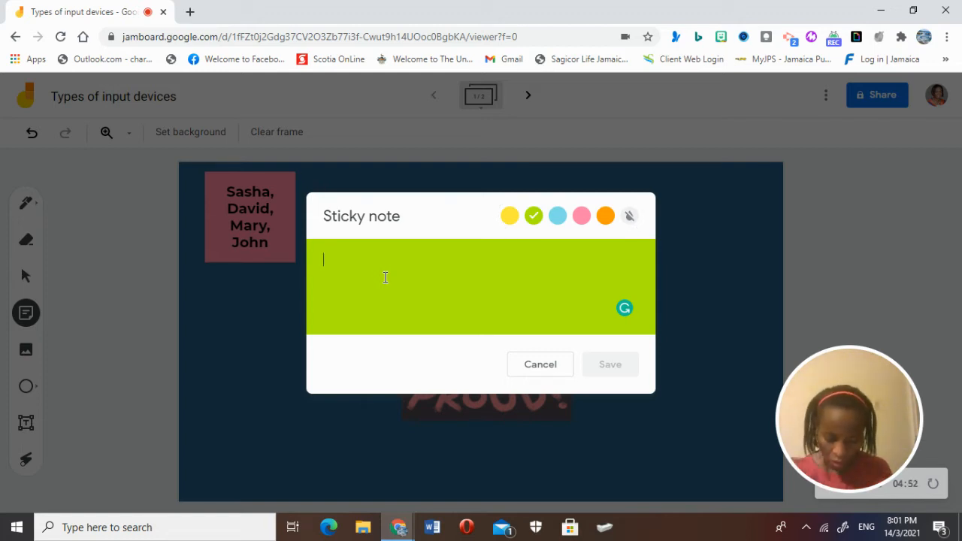
type("List ")
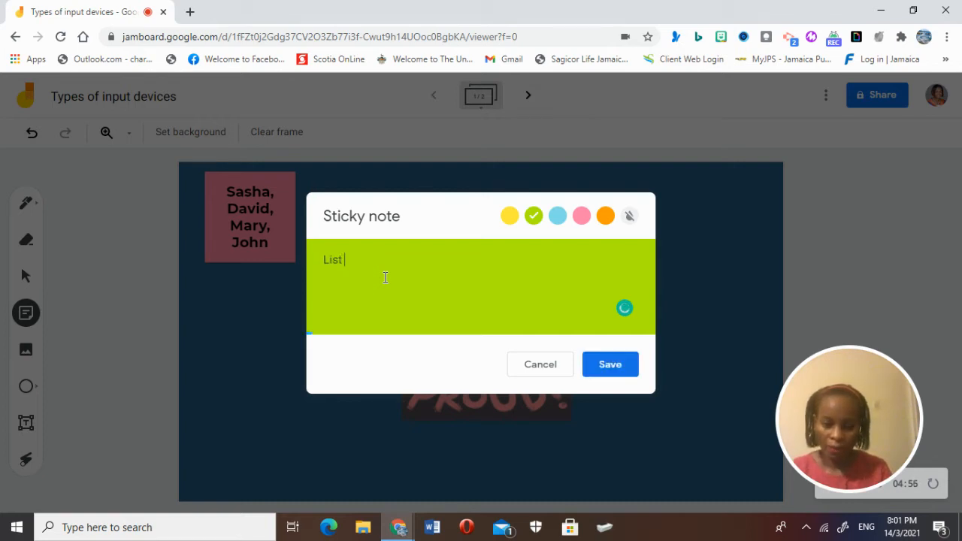
type("three ")
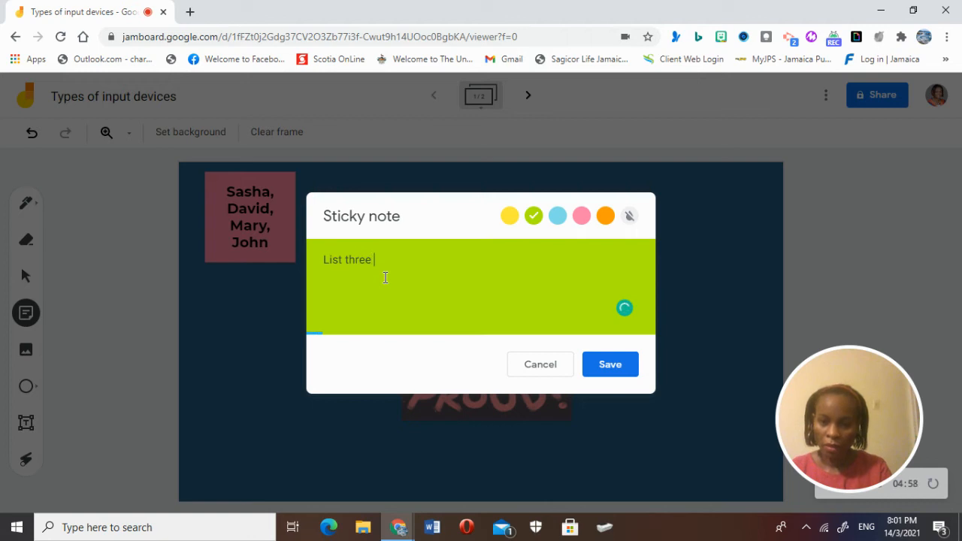
type("examples ")
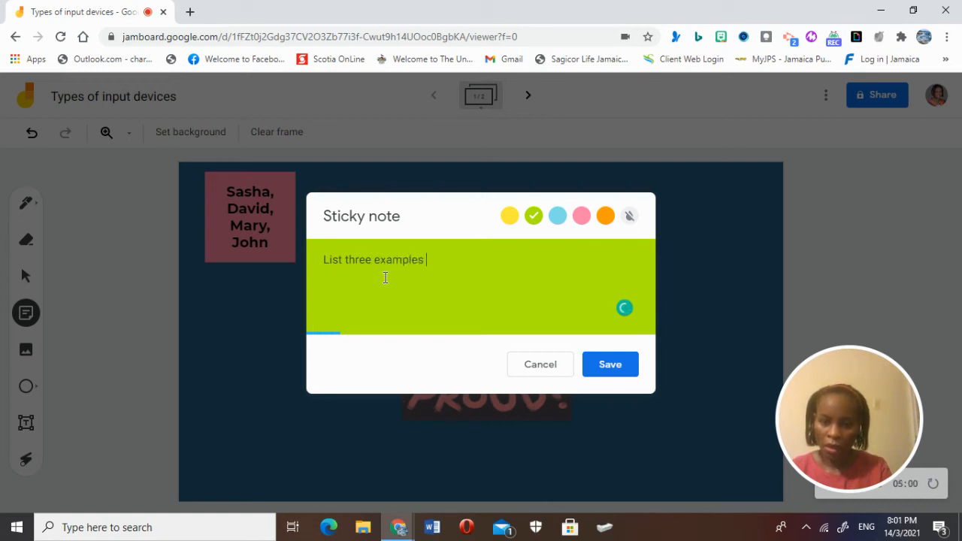
type("of in")
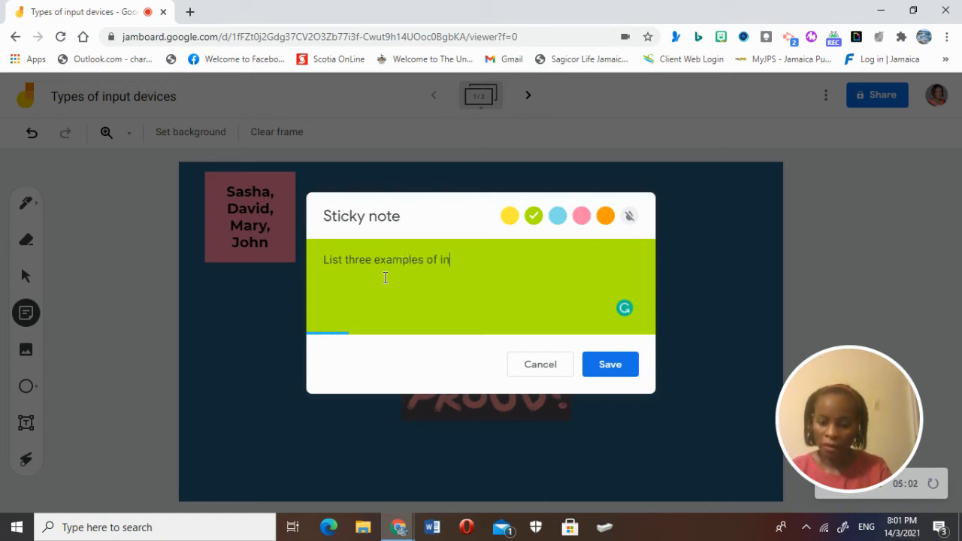
type("put devices.")
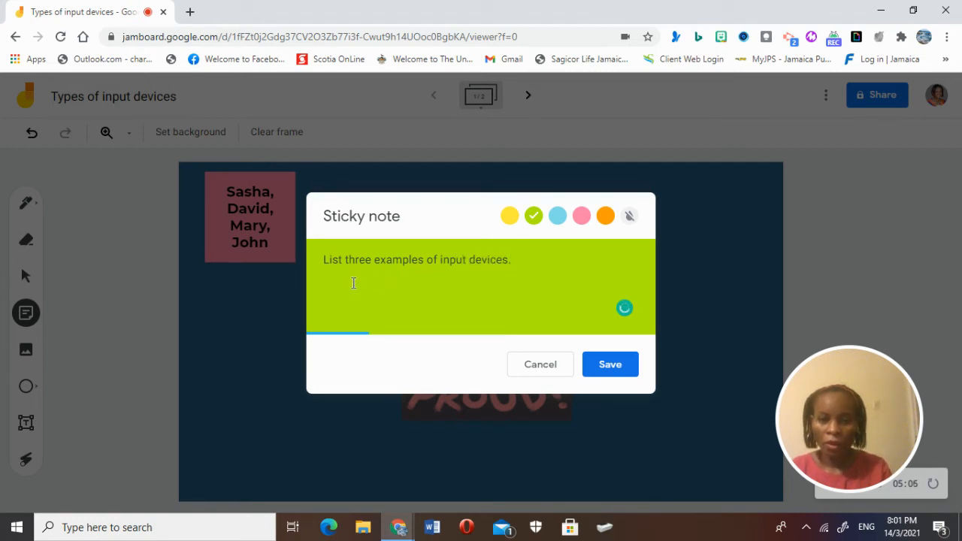
left_click_drag(346, 261, 323, 260)
type("Ise")
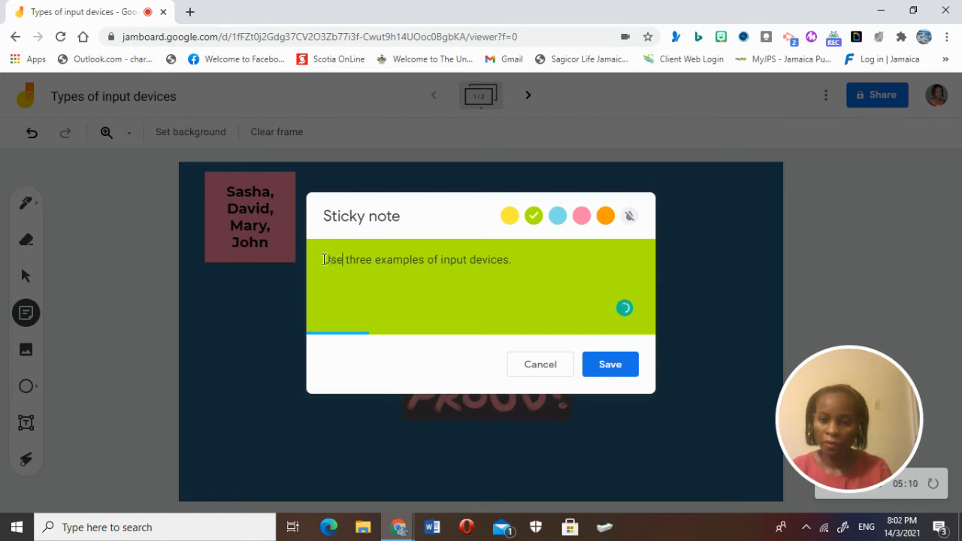
type(" images")
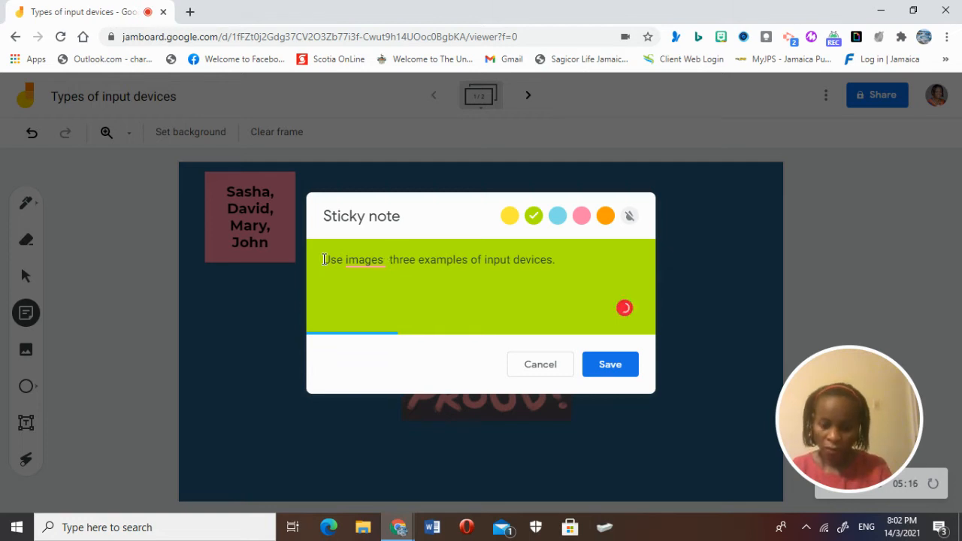
type(" as")
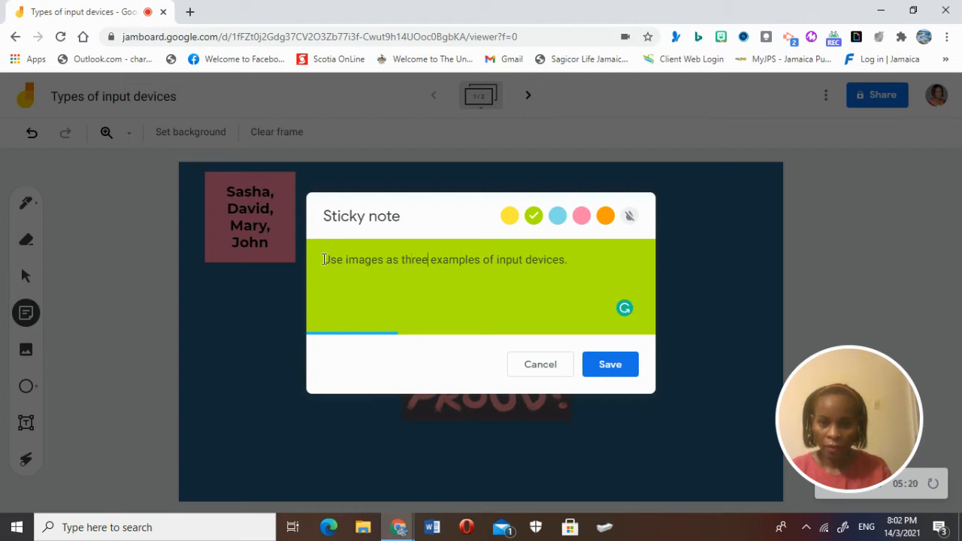
key("BackSpace")
key("BackSpace")
key("BackSpace")
key("BackSpace")
key("BackSpace")
key("BackSpace")
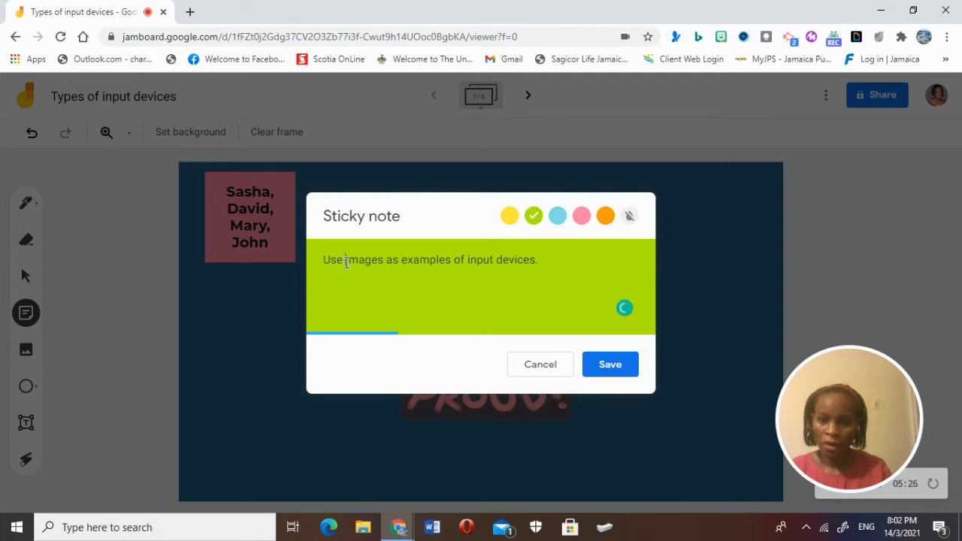
type("three")
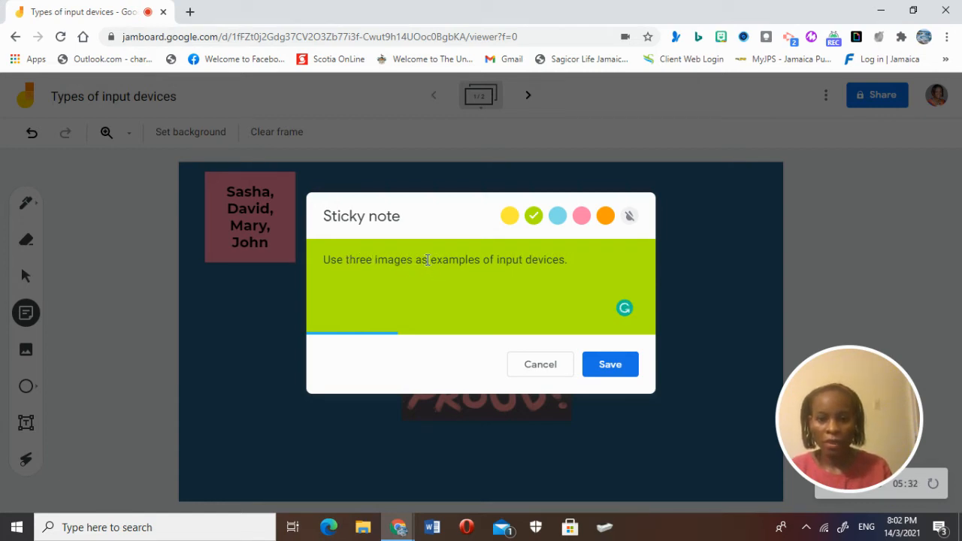
left_click(599, 366)
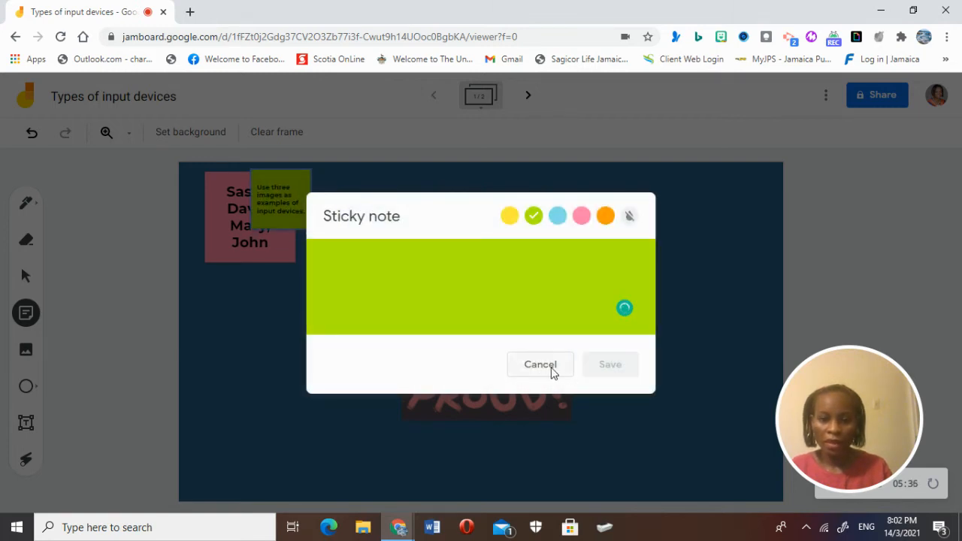
Step: Move the green note to the board's top-right corner and enlarge it
left_click(541, 365)
left_click_drag(306, 210, 720, 208)
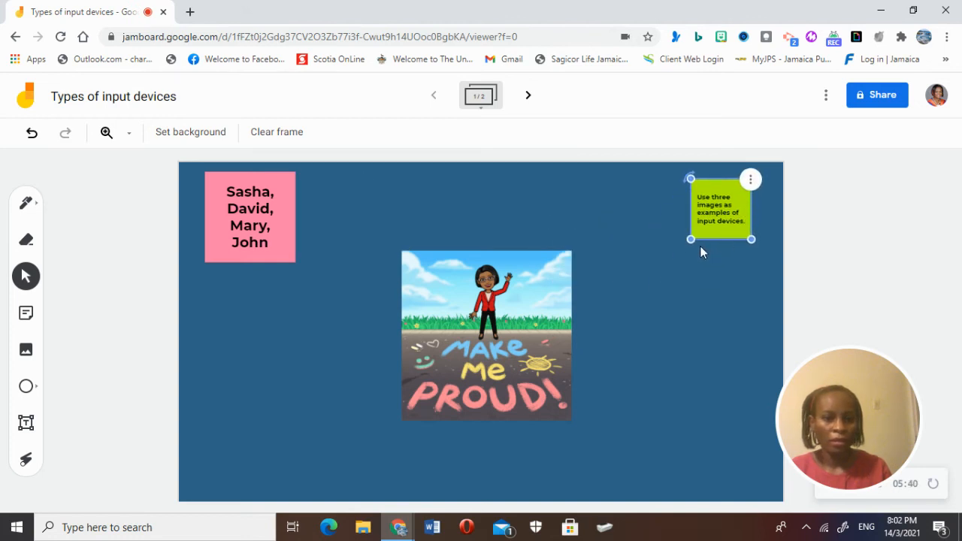
left_click_drag(691, 239, 667, 283)
left_click_drag(742, 203, 755, 201)
left_click(335, 360)
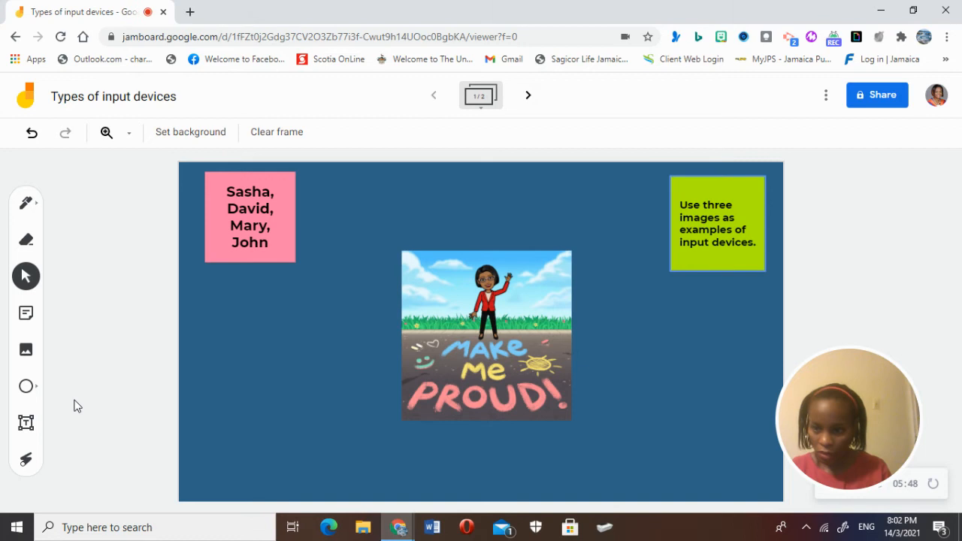
Step: Create a blue sticky note reading 'Give one characteristic of each input device selected.'
left_click(26, 314)
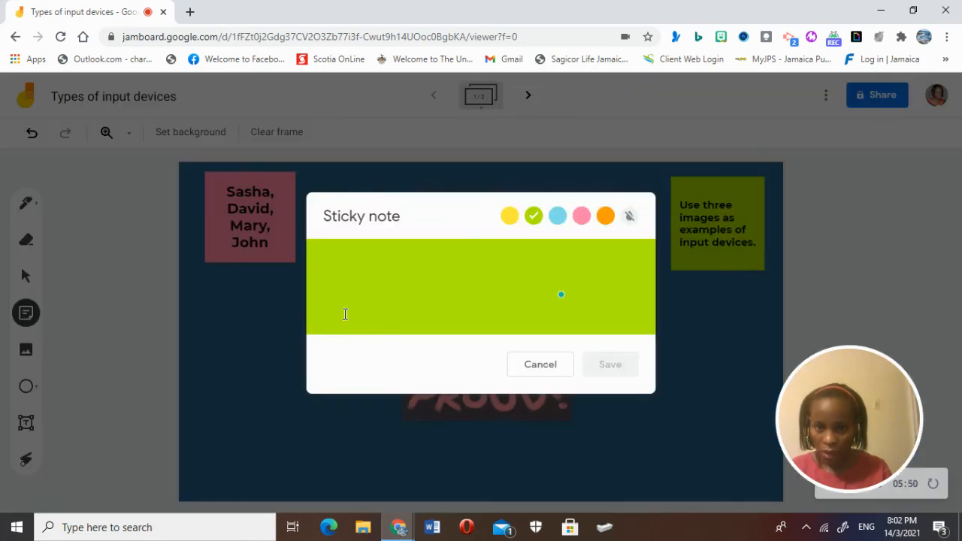
left_click(558, 219)
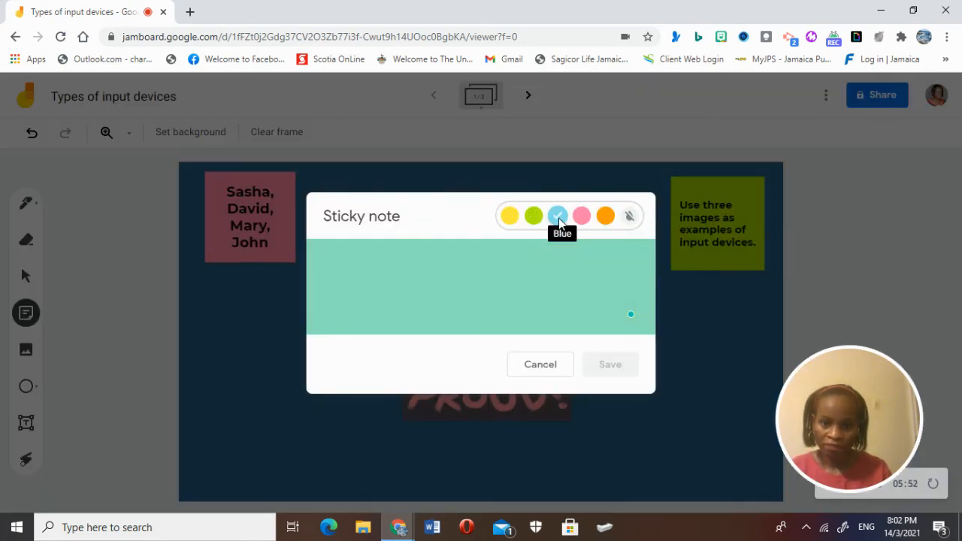
left_click(402, 276)
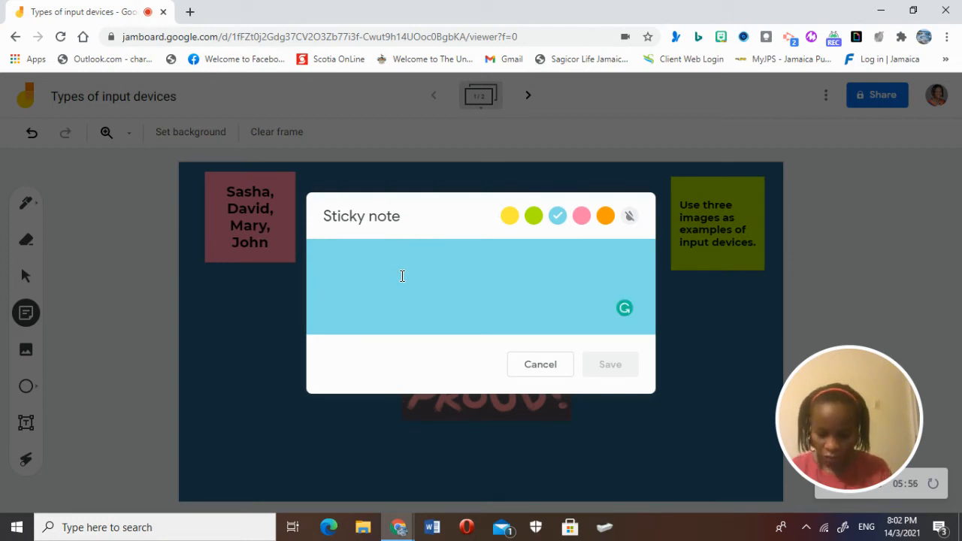
type("Give one characteristicof")
key("BackSpace")
key("BackSpace")
type("of each input ")
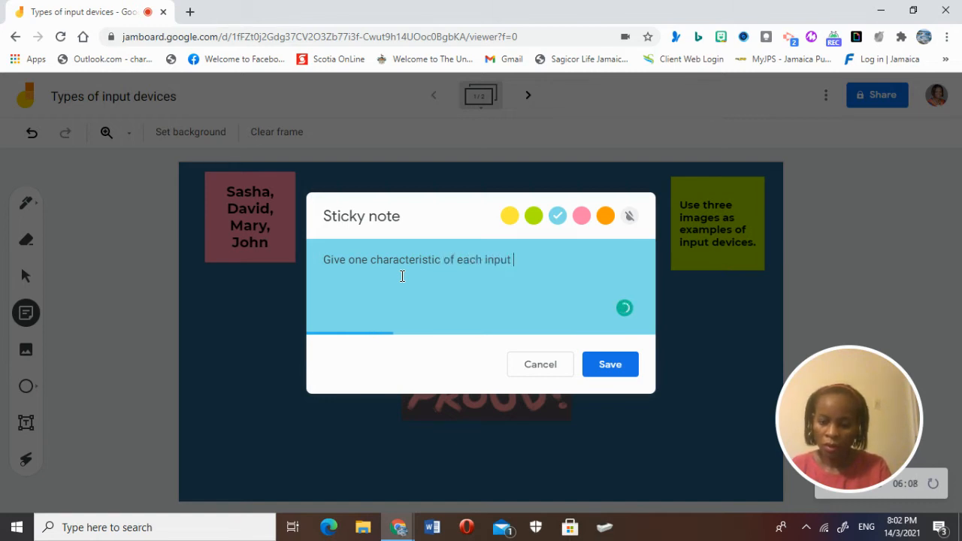
type("device sel")
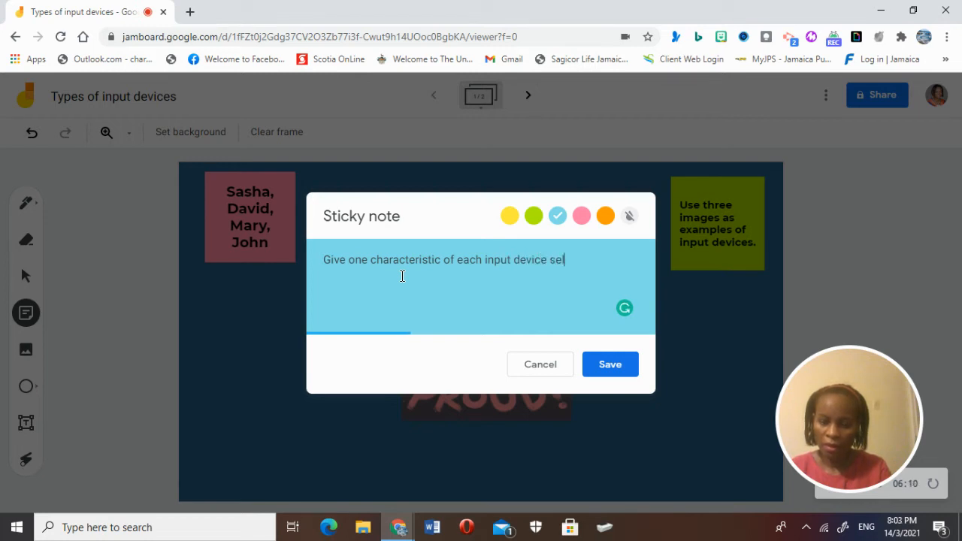
type("ected.")
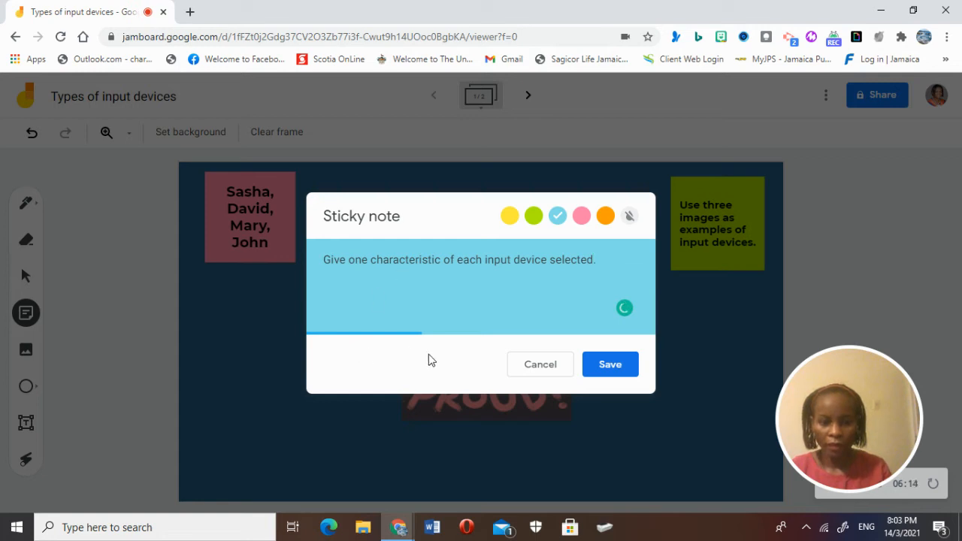
left_click(615, 363)
Step: Move the blue note below the pink names note and enlarge it slightly
left_click(608, 362)
left_click(547, 367)
left_click_drag(299, 213, 294, 389)
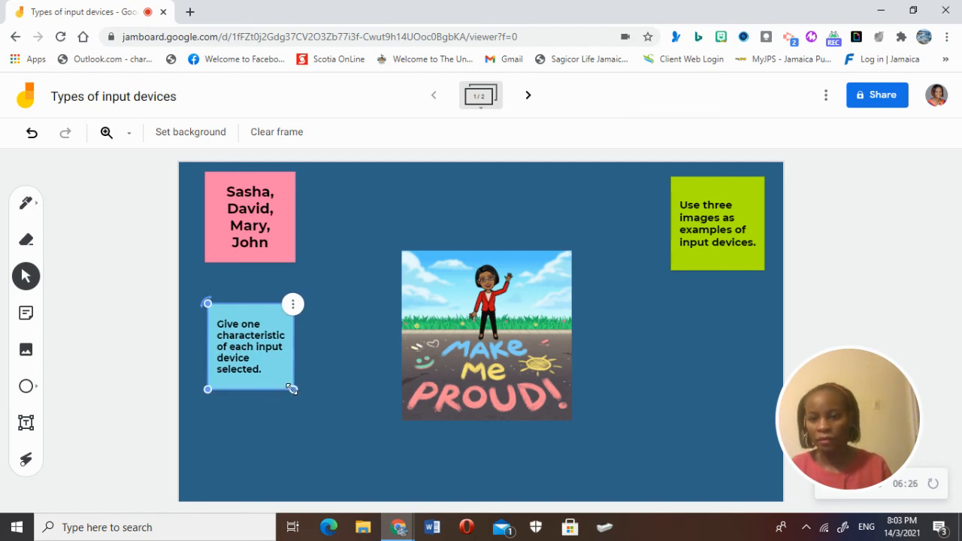
left_click(330, 324)
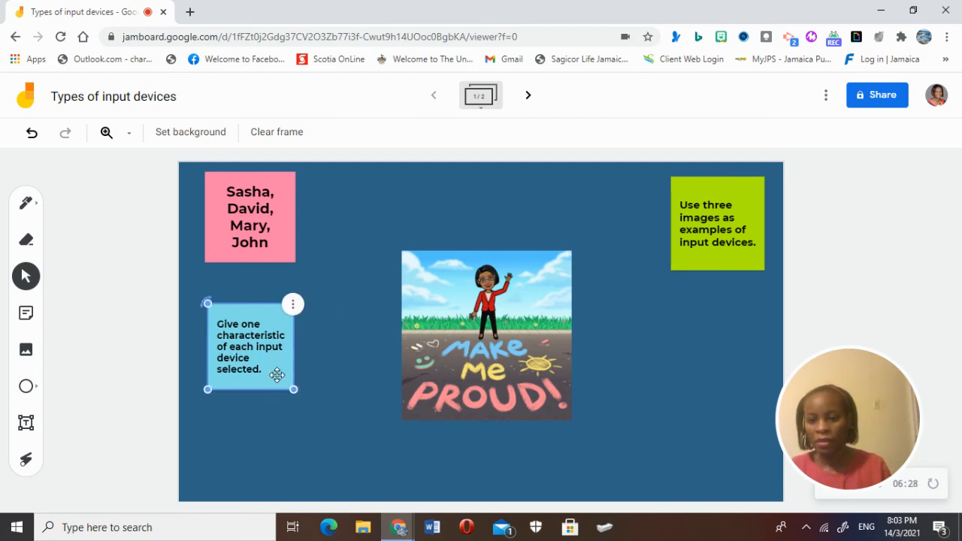
left_click_drag(293, 391, 301, 399)
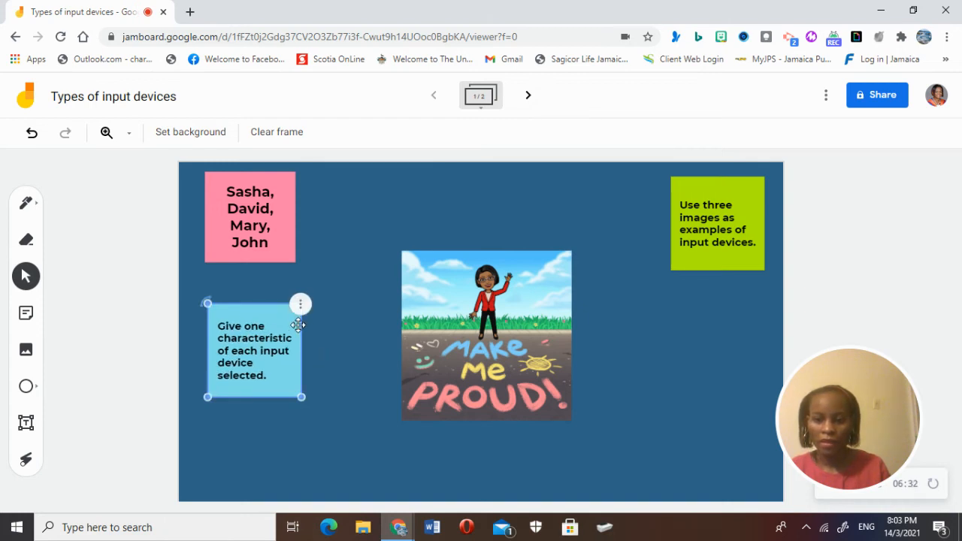
left_click(319, 219)
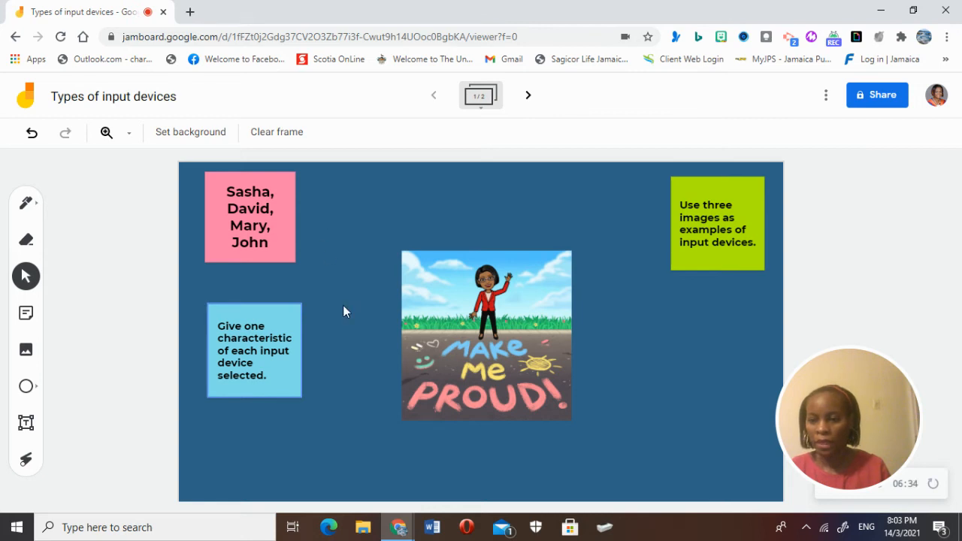